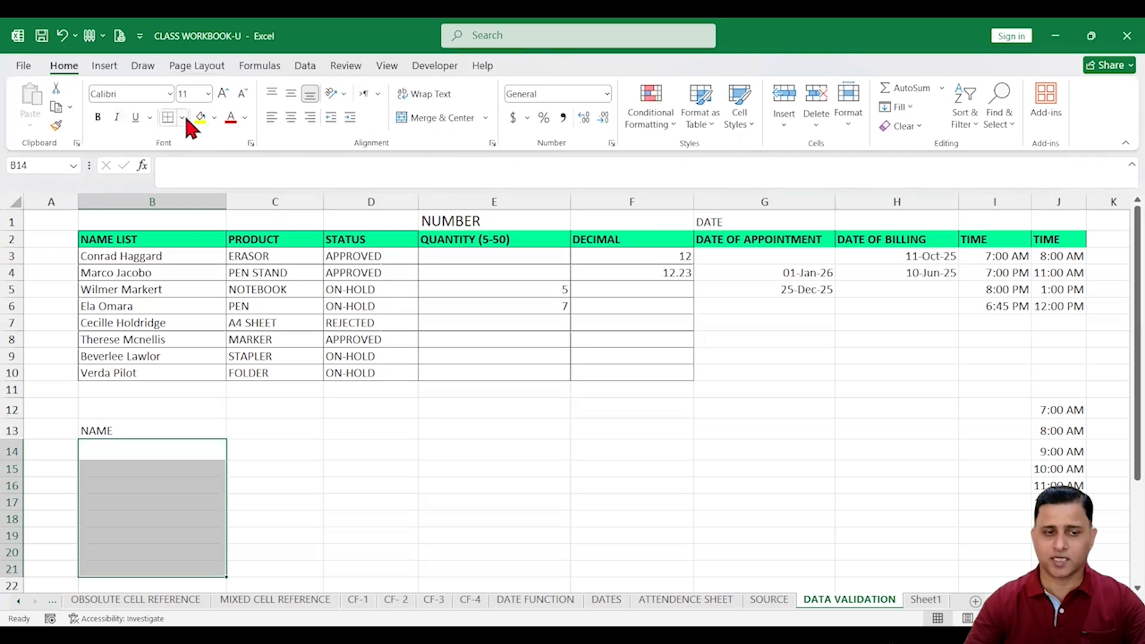
# Give B14:B21 All Borders and copy B2's green NAME LIST header style onto B13
pyautogui.click(182, 118)
pyautogui.click(196, 270)
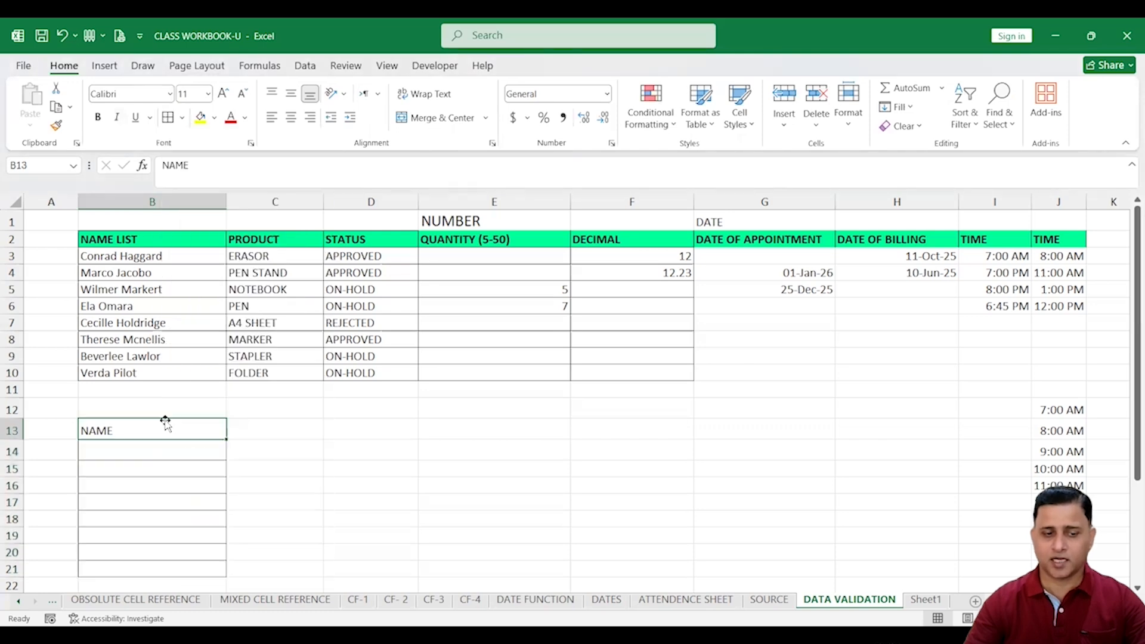
pyautogui.click(157, 236)
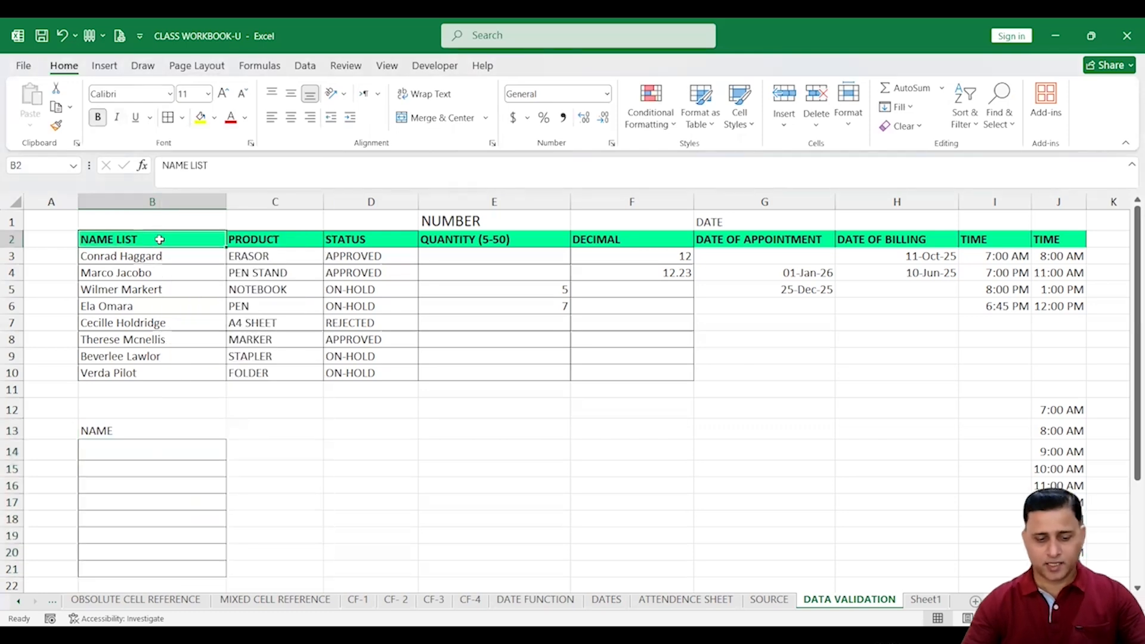
pyautogui.hotkey('ctrl', 'c')
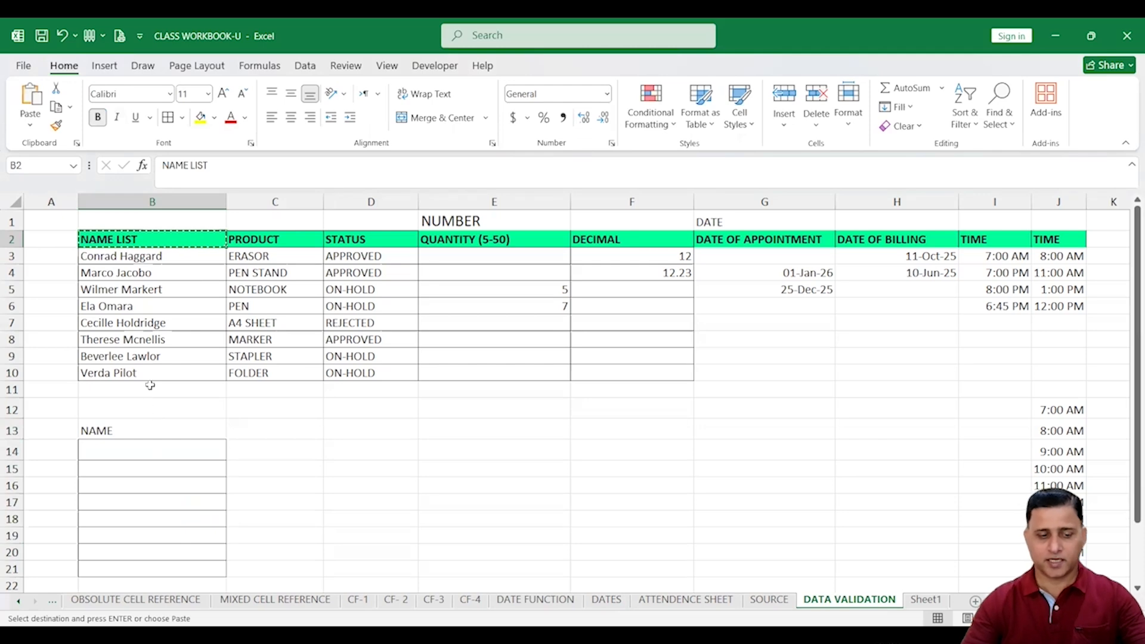
pyautogui.click(56, 125)
pyautogui.click(153, 430)
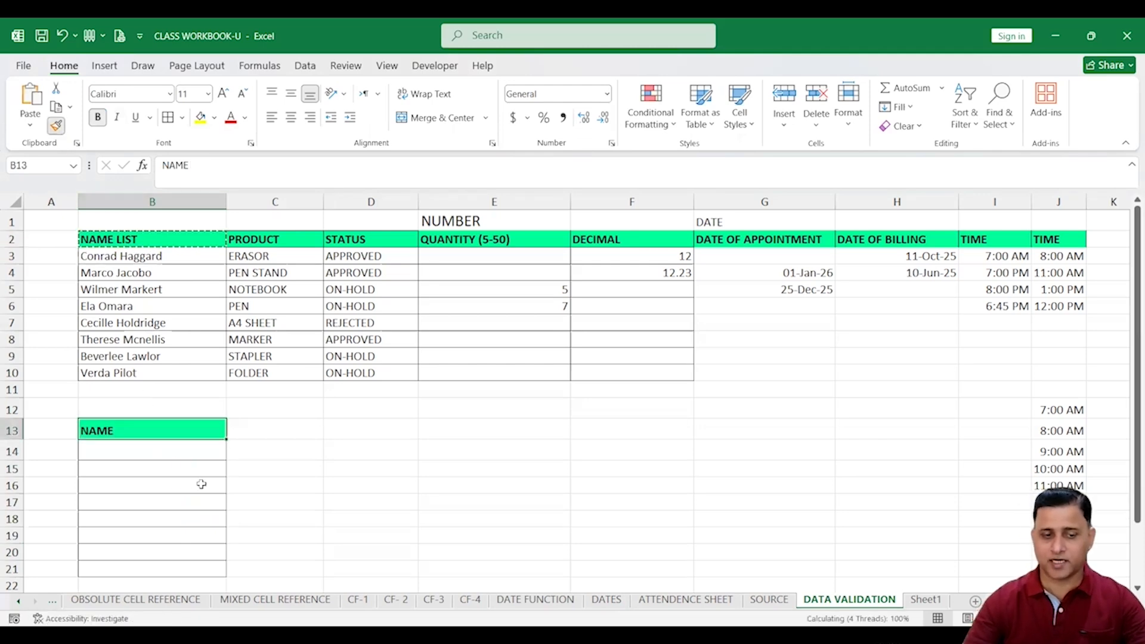
# Enter test values AAA, DDFD and 4434 under NAME starting at B14
pyautogui.scroll(-2, 197, 454)
pyautogui.click(169, 347)
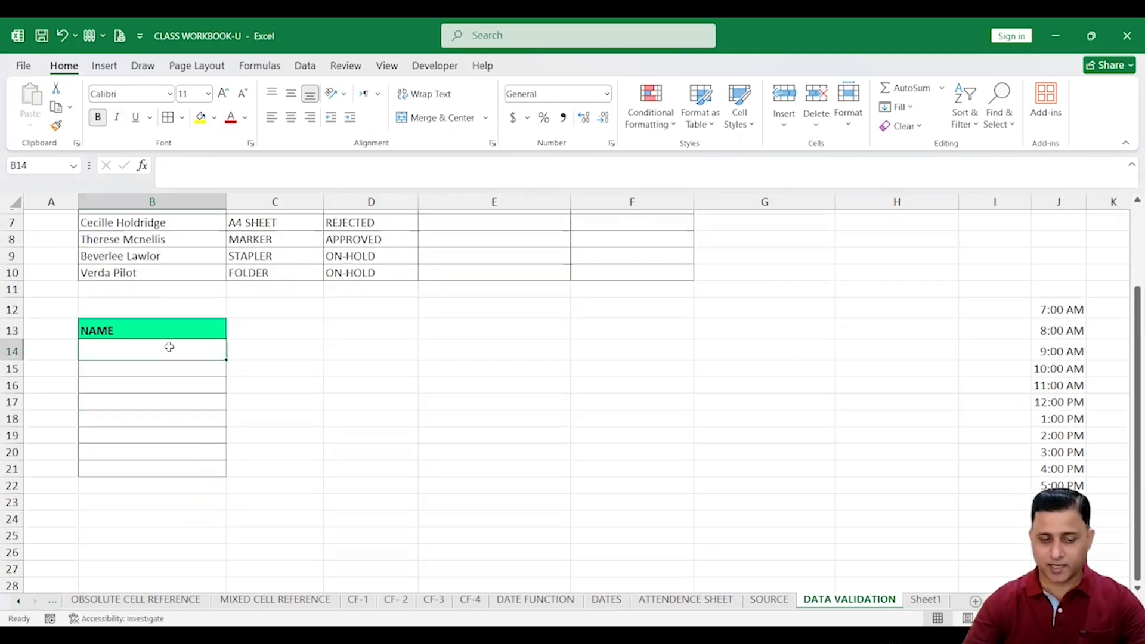
pyautogui.write('AAA')
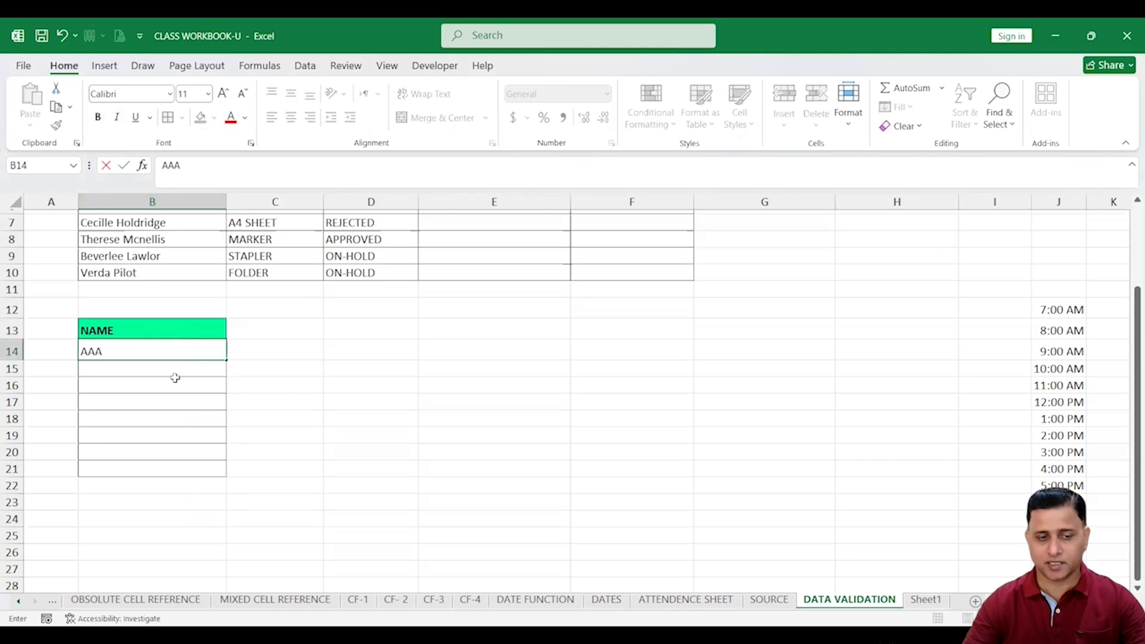
pyautogui.press('Return')
pyautogui.write('DDFD')
pyautogui.press('Return')
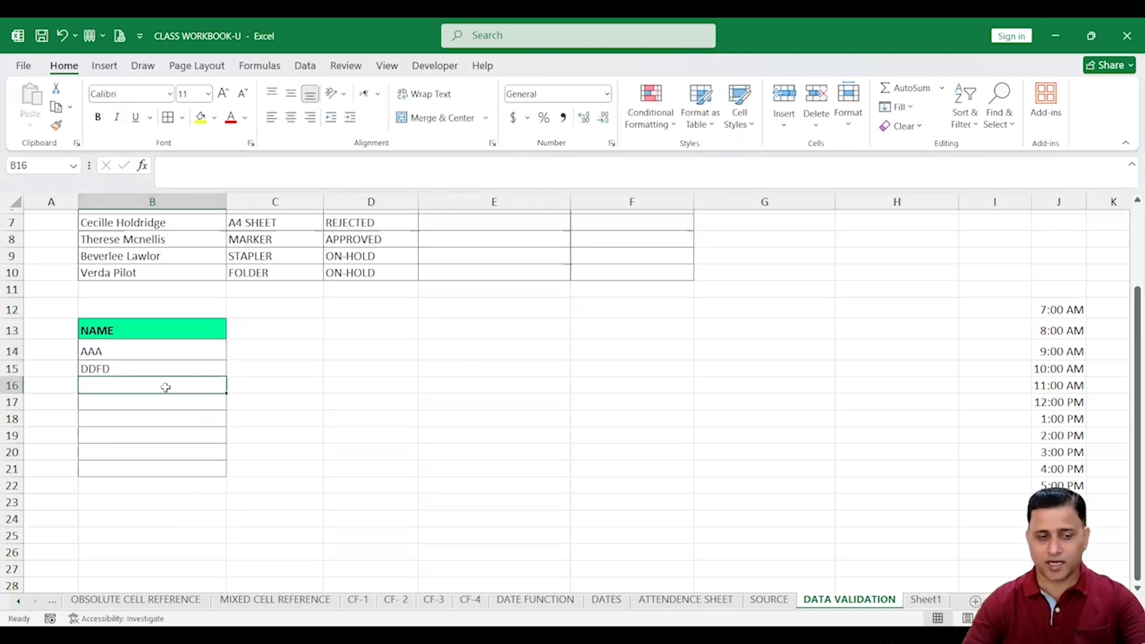
pyautogui.write('4434')
pyautogui.click(170, 430)
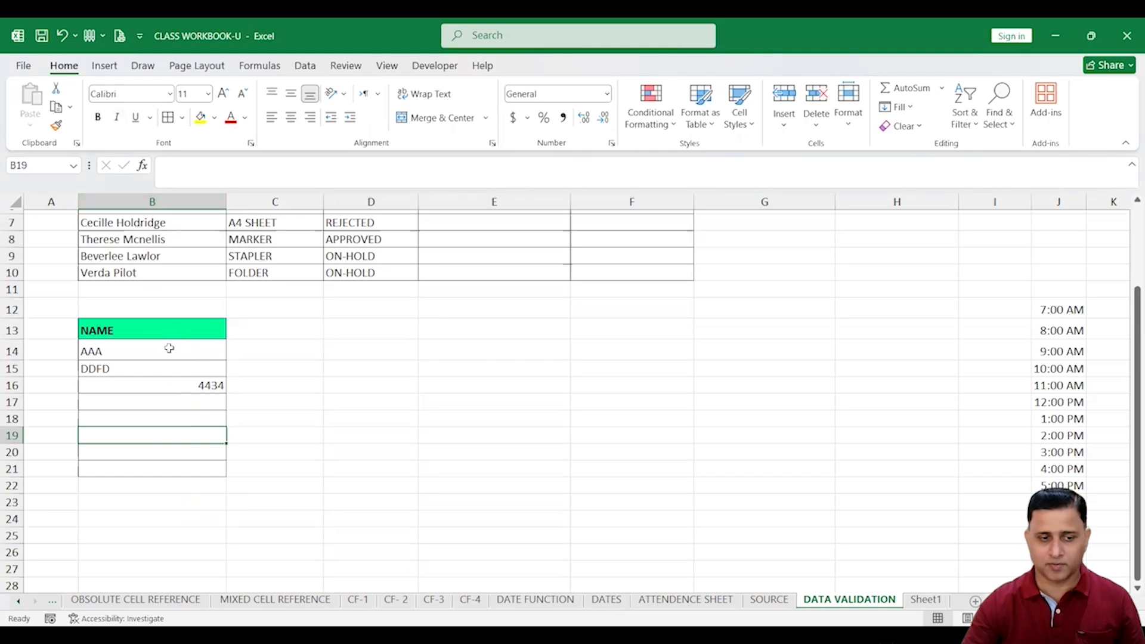
# Clear the test entries so B14:B21 is empty again
pyautogui.moveTo(170, 348); pyautogui.dragTo(186, 439)
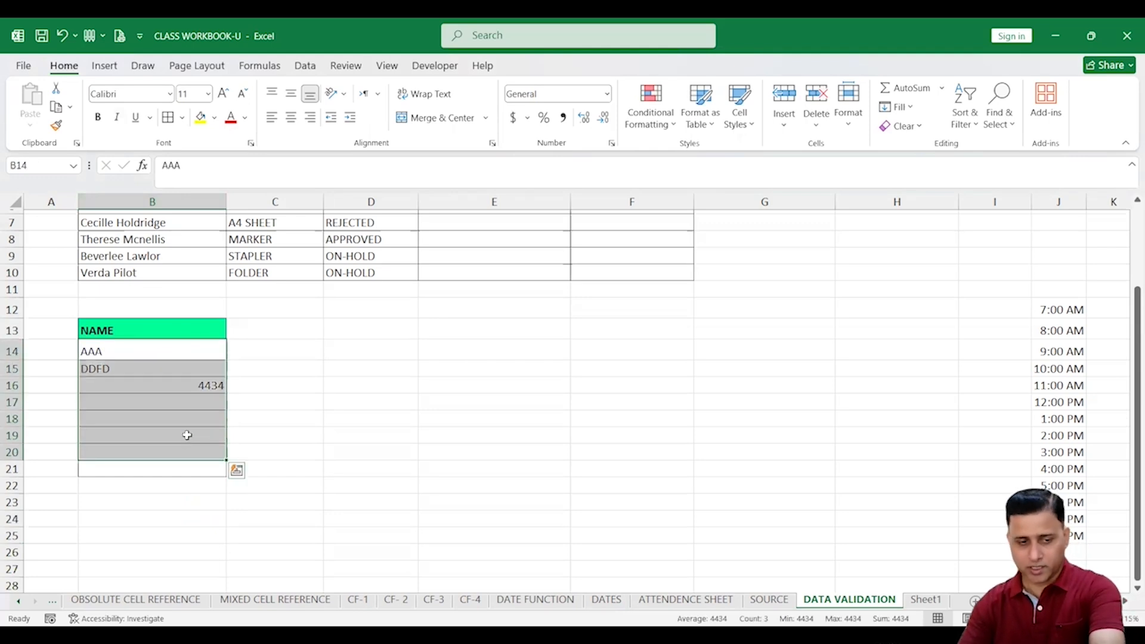
pyautogui.moveTo(140, 351); pyautogui.dragTo(136, 373)
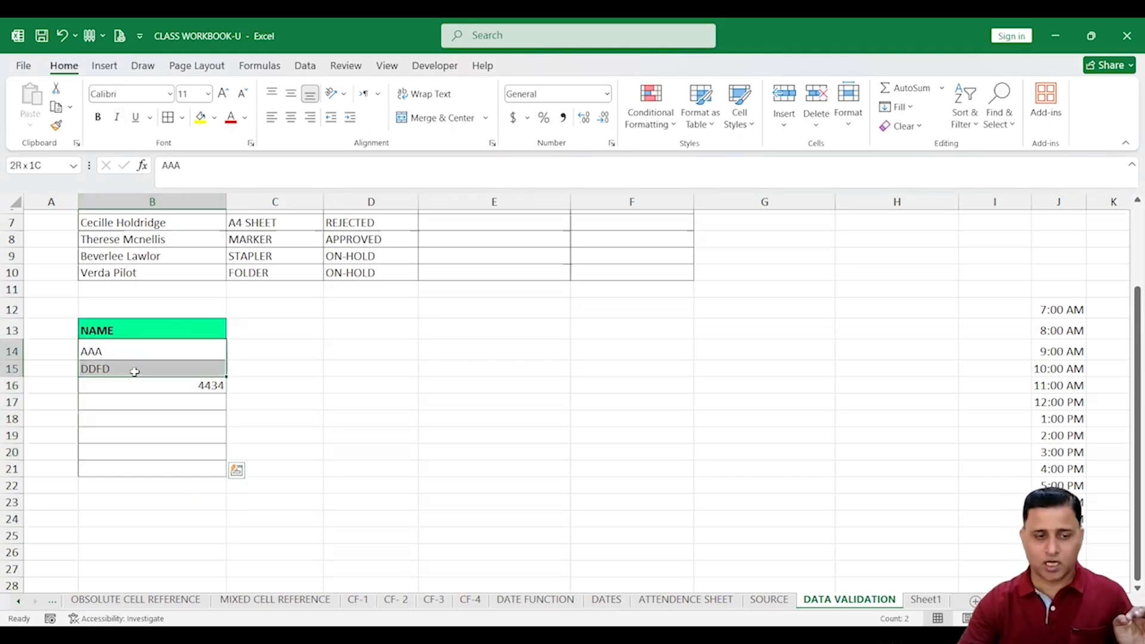
pyautogui.click(187, 392)
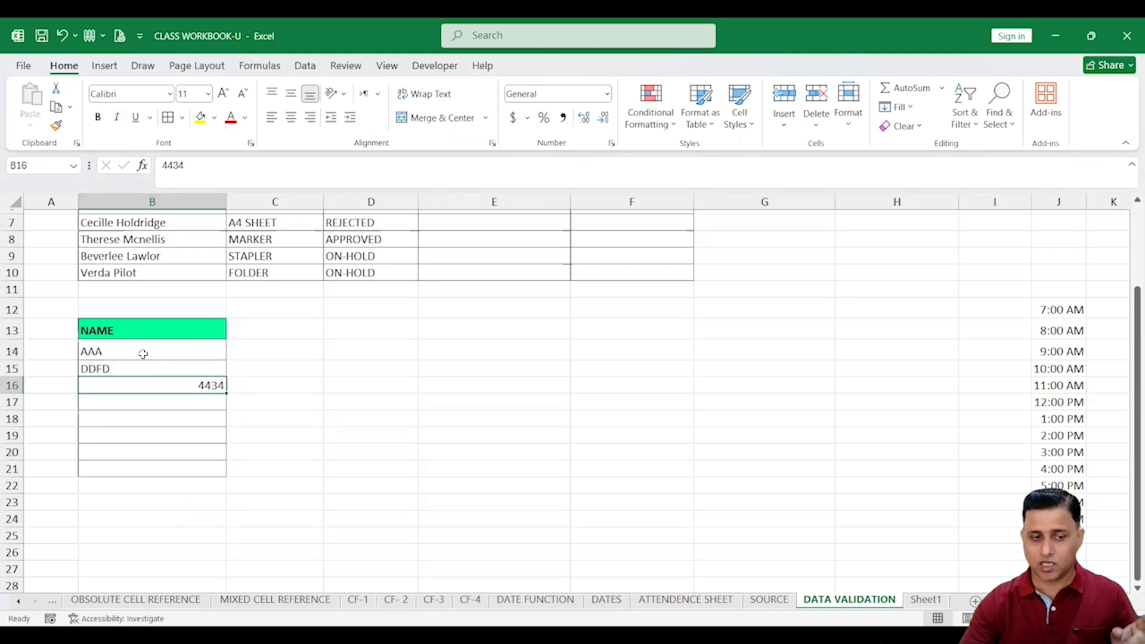
pyautogui.moveTo(189, 346); pyautogui.dragTo(191, 468)
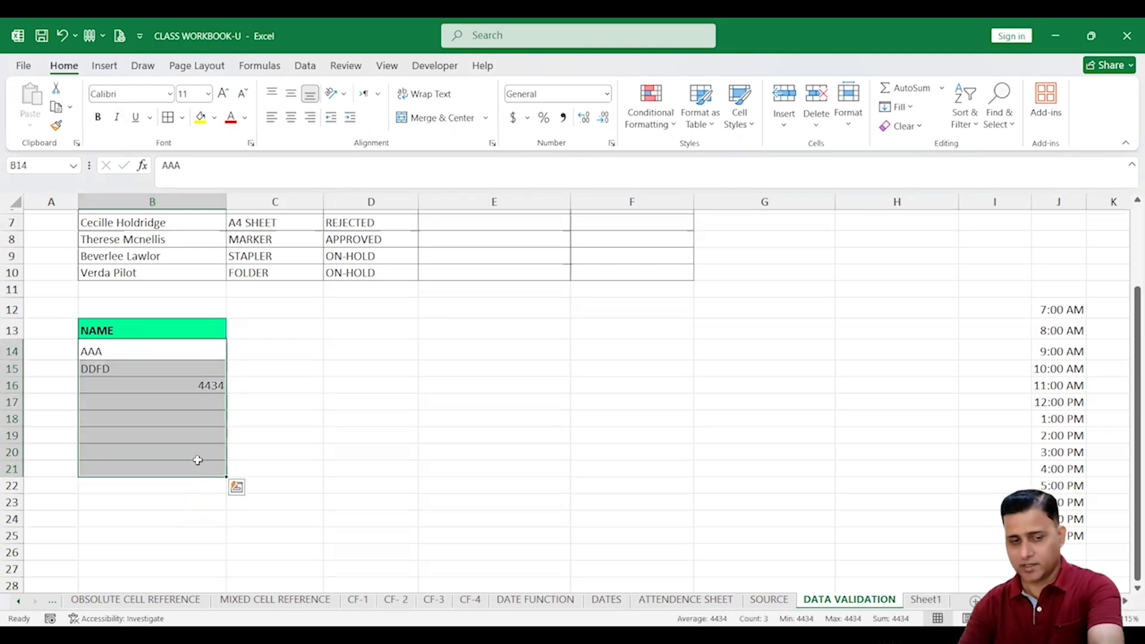
pyautogui.press('Delete')
pyautogui.moveTo(191, 349); pyautogui.dragTo(195, 470)
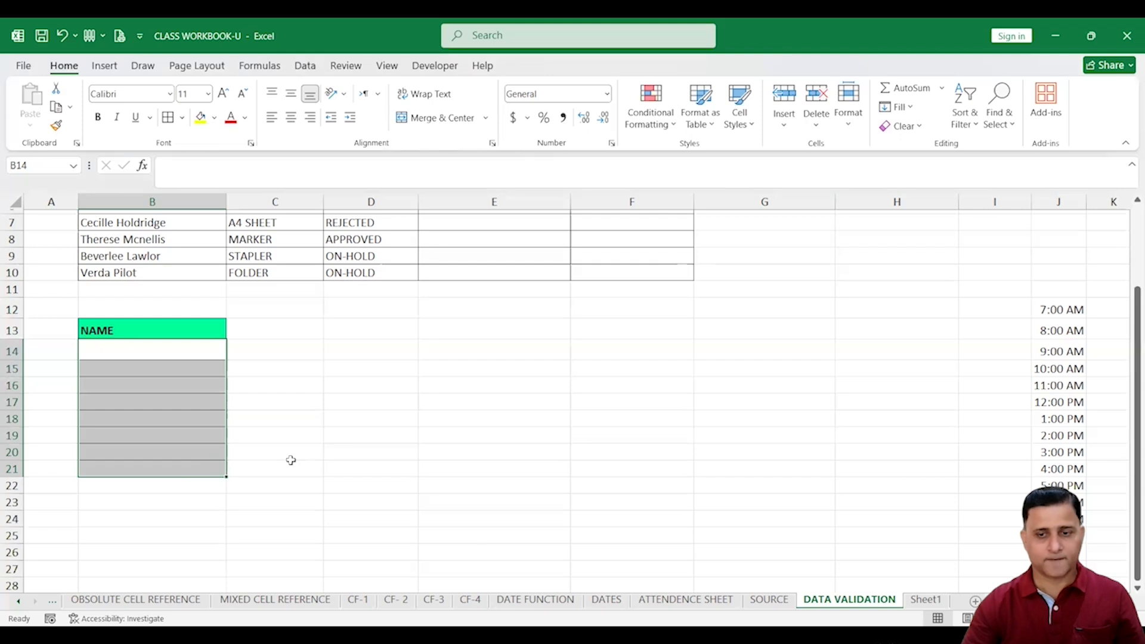
# Set Data Validation on B14:B21 to Custom with formula =ISTEXT(B14) and confirm
pyautogui.click(302, 65)
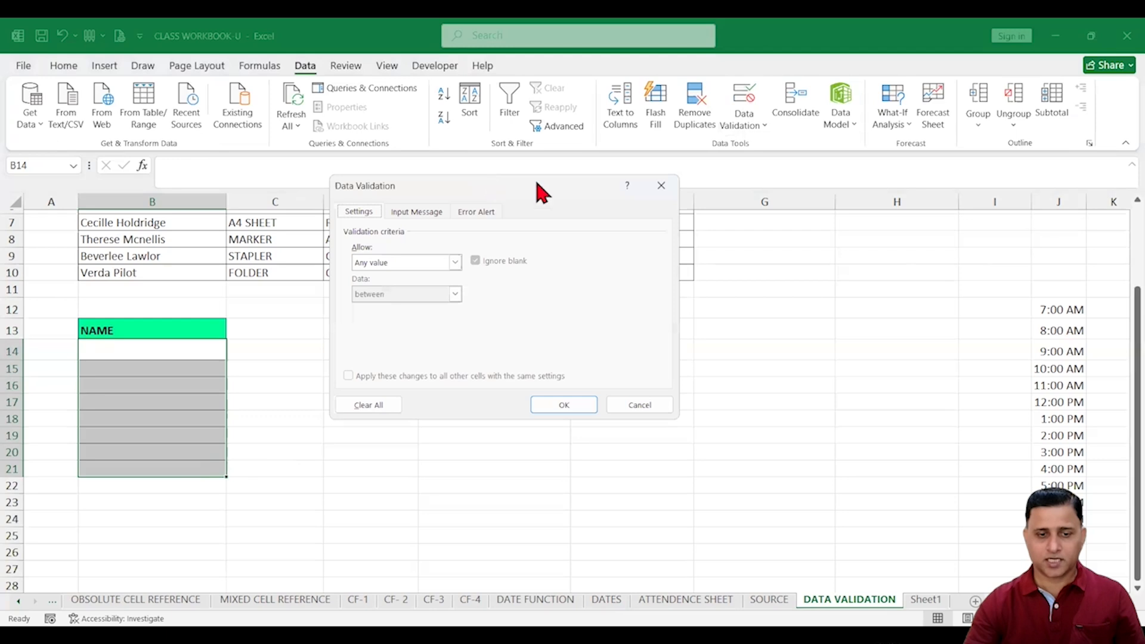
pyautogui.click(439, 268)
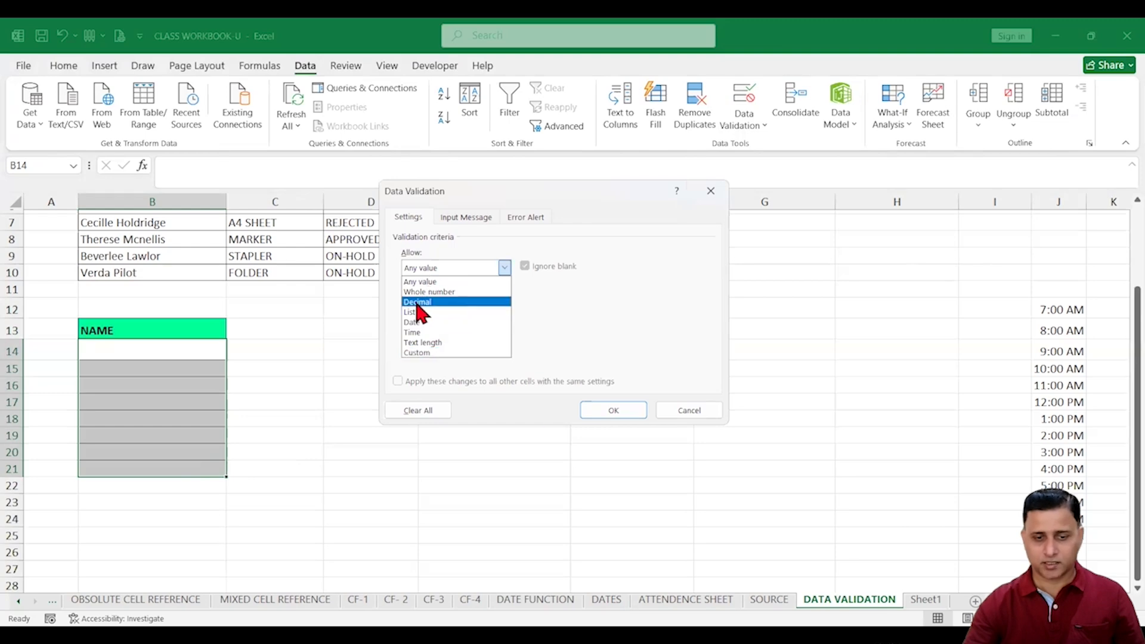
pyautogui.click(438, 352)
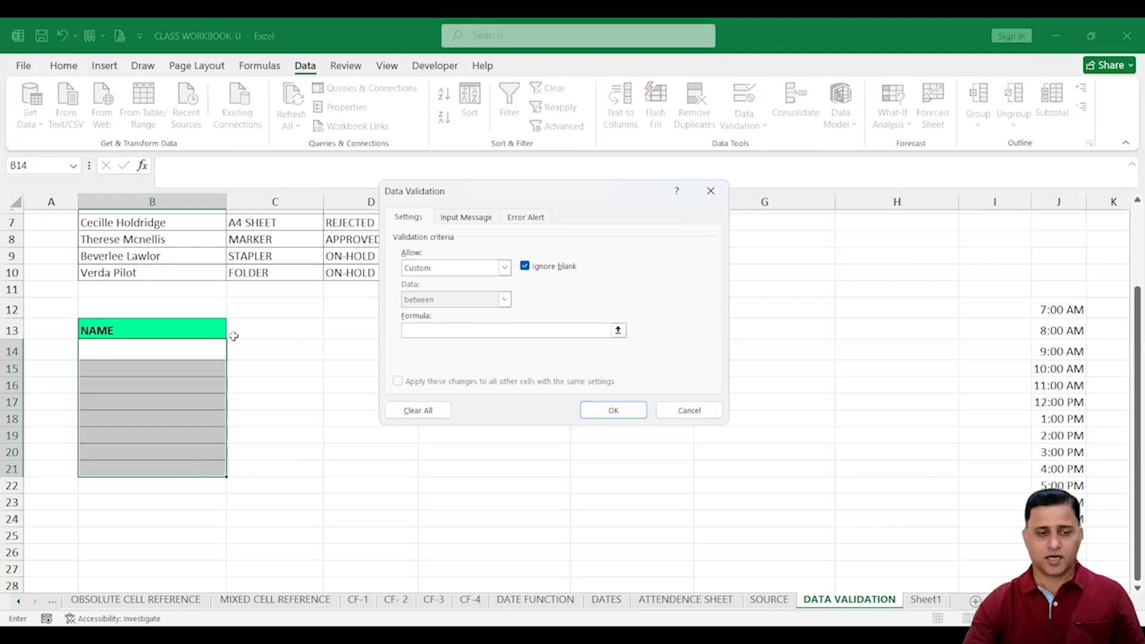
pyautogui.click(420, 329)
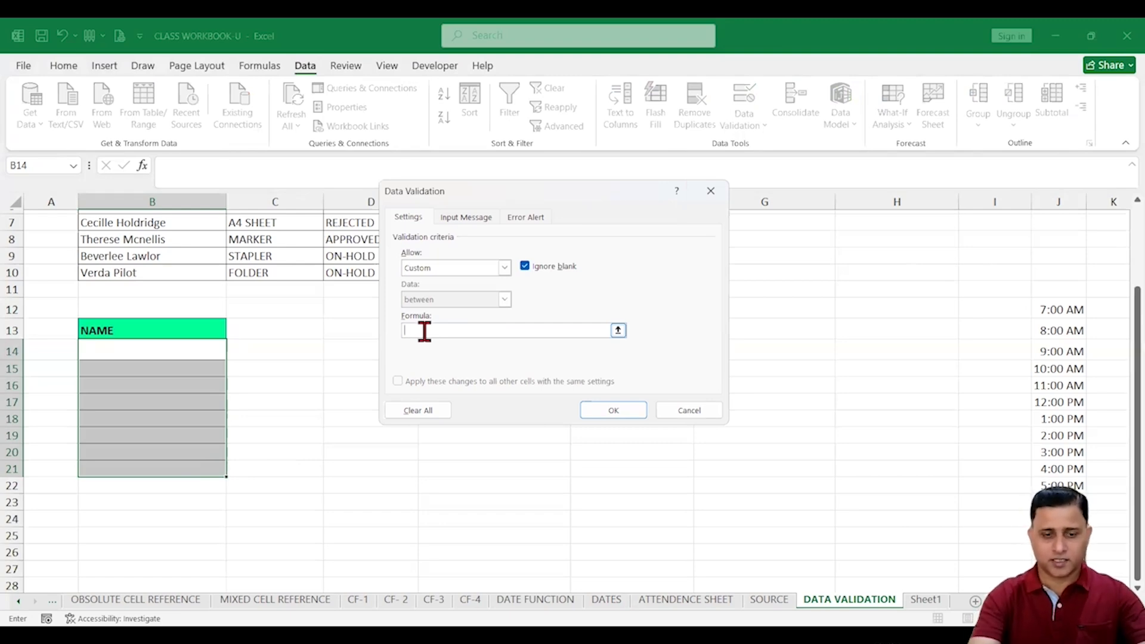
pyautogui.write('=ISTEXT(')
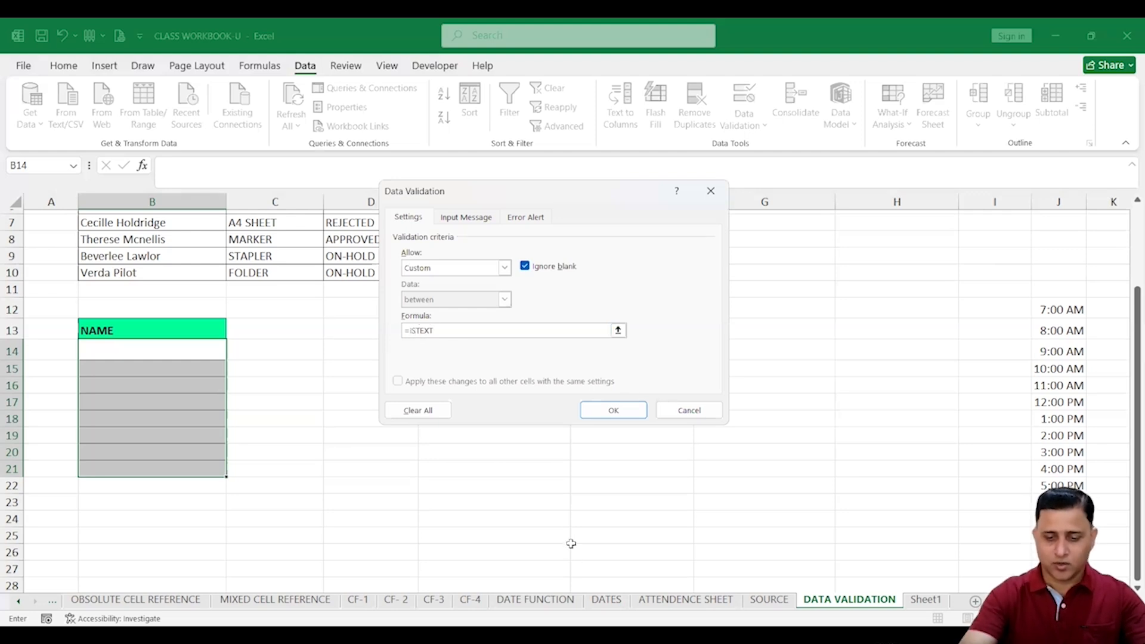
pyautogui.click(177, 353)
pyautogui.write(')')
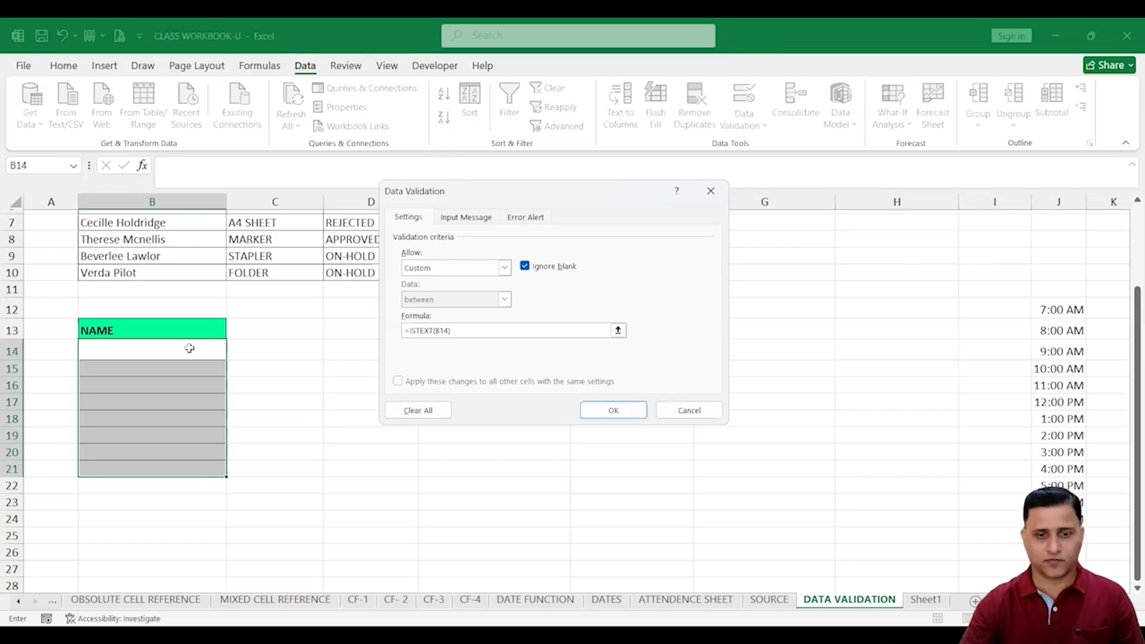
pyautogui.click(615, 413)
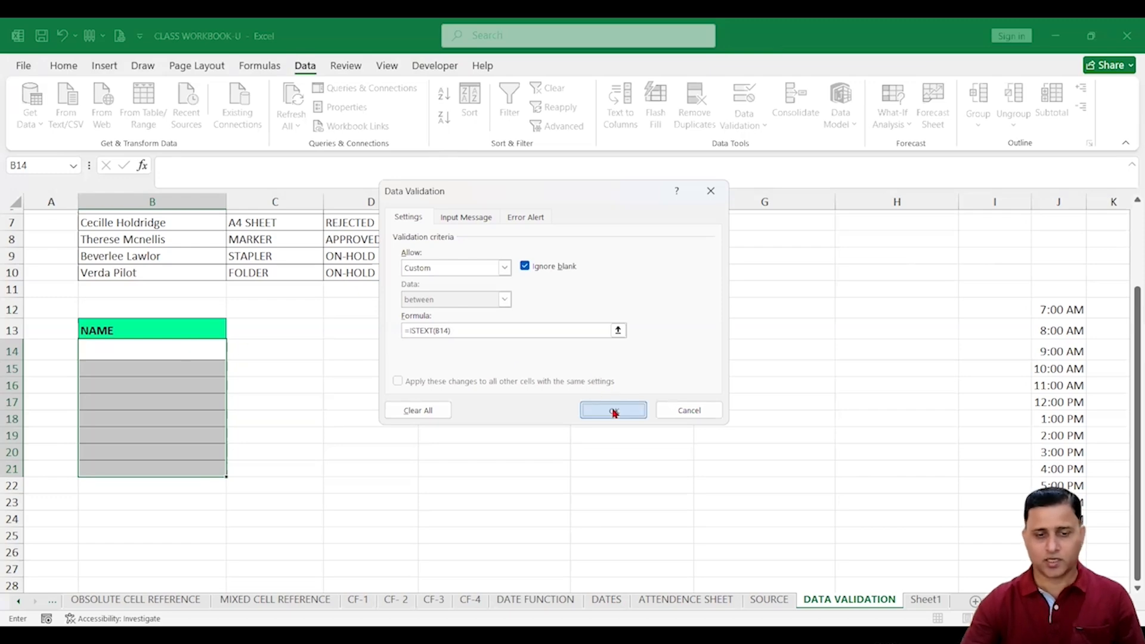
# Enter a sample name in B14 and AAA in B15 as valid text entries
pyautogui.click(181, 354)
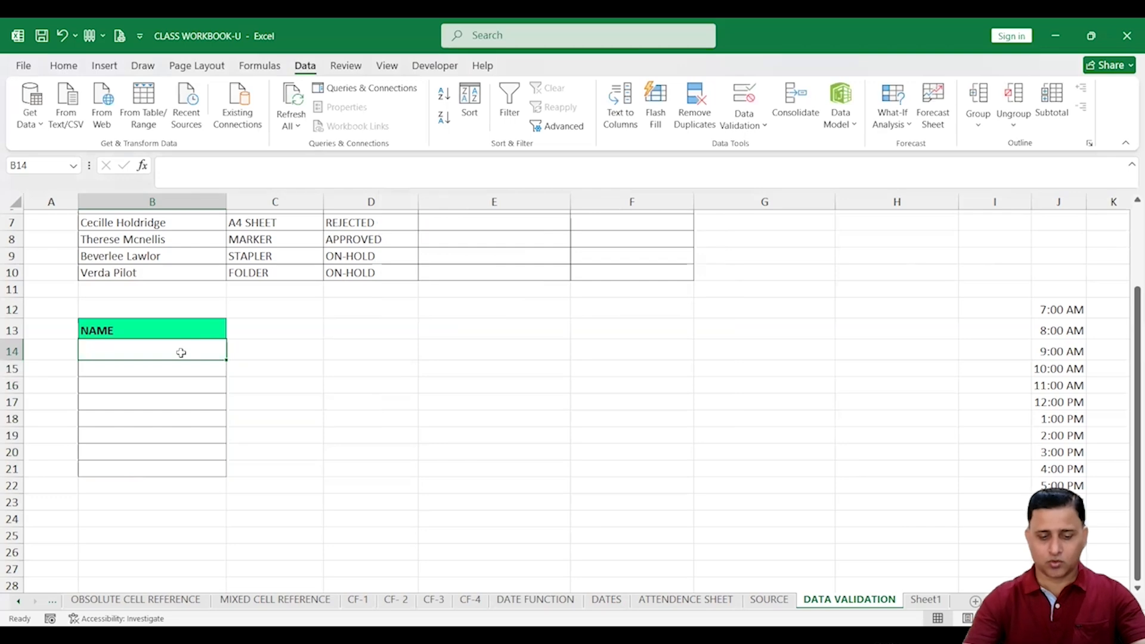
pyautogui.write('MOHNA')
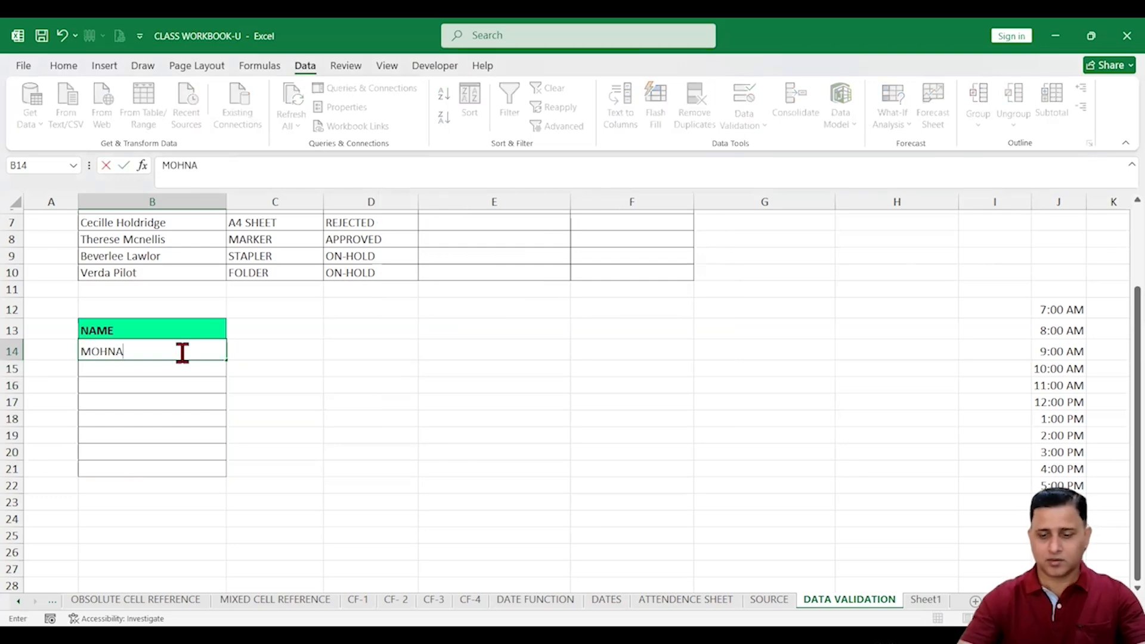
pyautogui.press('BackSpace')
pyautogui.press('BackSpace')
pyautogui.write('AN')
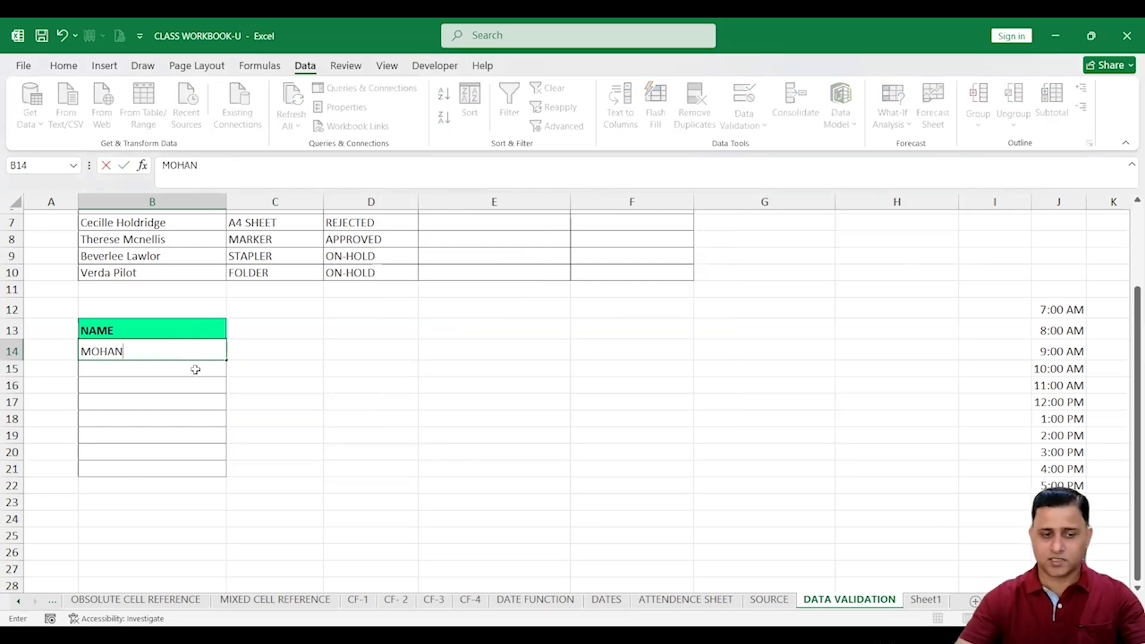
pyautogui.press('Return')
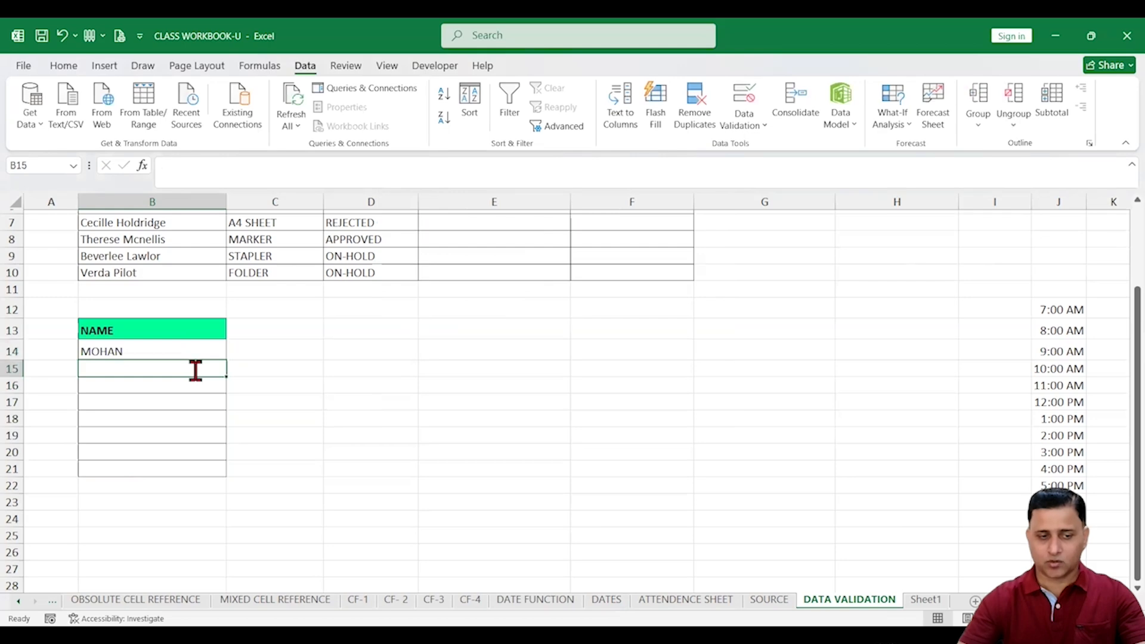
pyautogui.write('AAA')
pyautogui.press('Return')
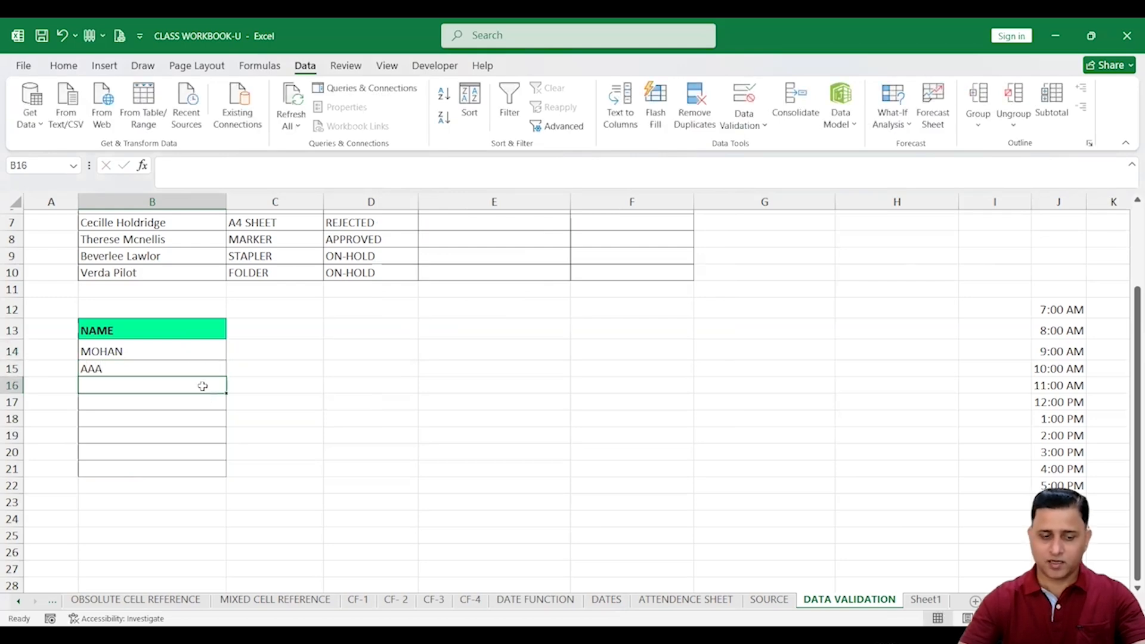
# Confirm 121 and 122 are rejected while SADA32 is accepted, then add ALLOW TEXT DATA to B13
pyautogui.write('121')
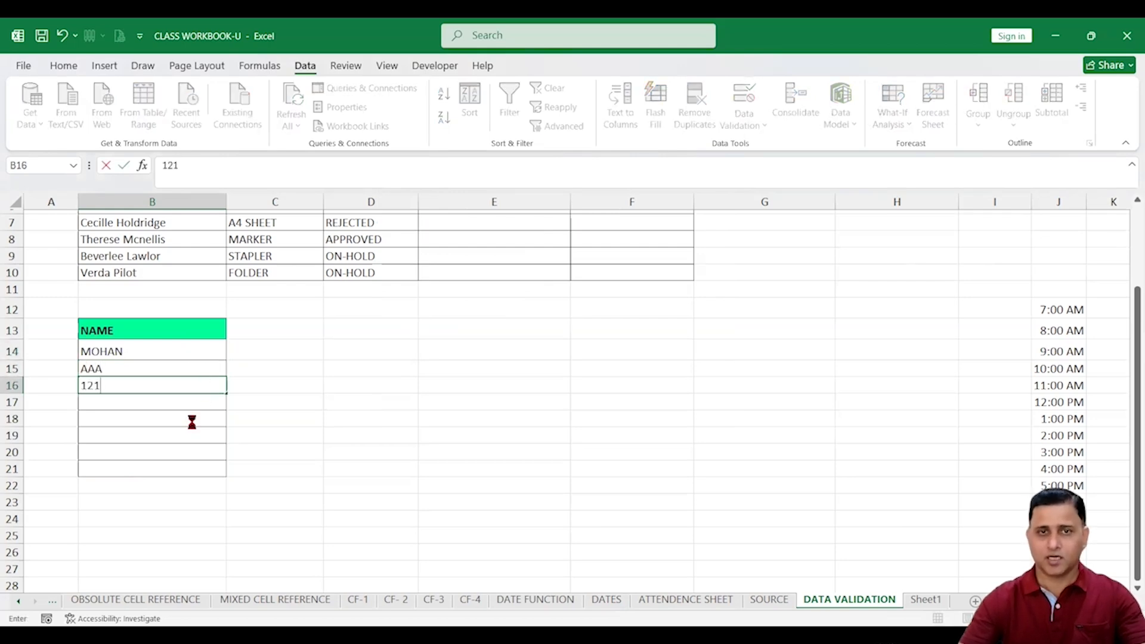
pyautogui.press('Return')
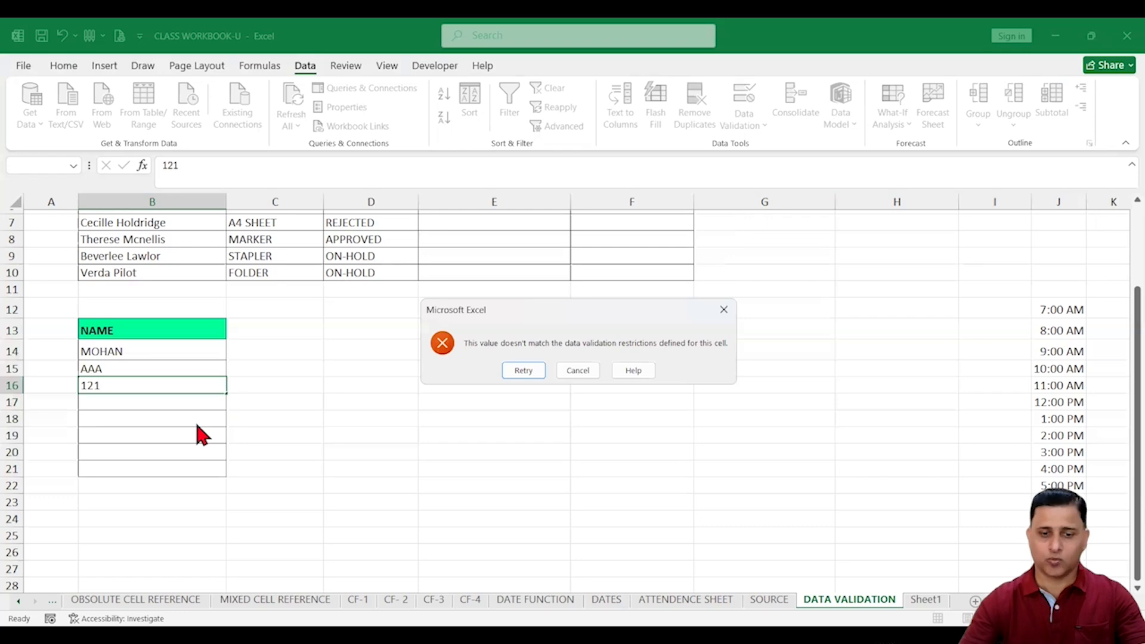
pyautogui.click(582, 373)
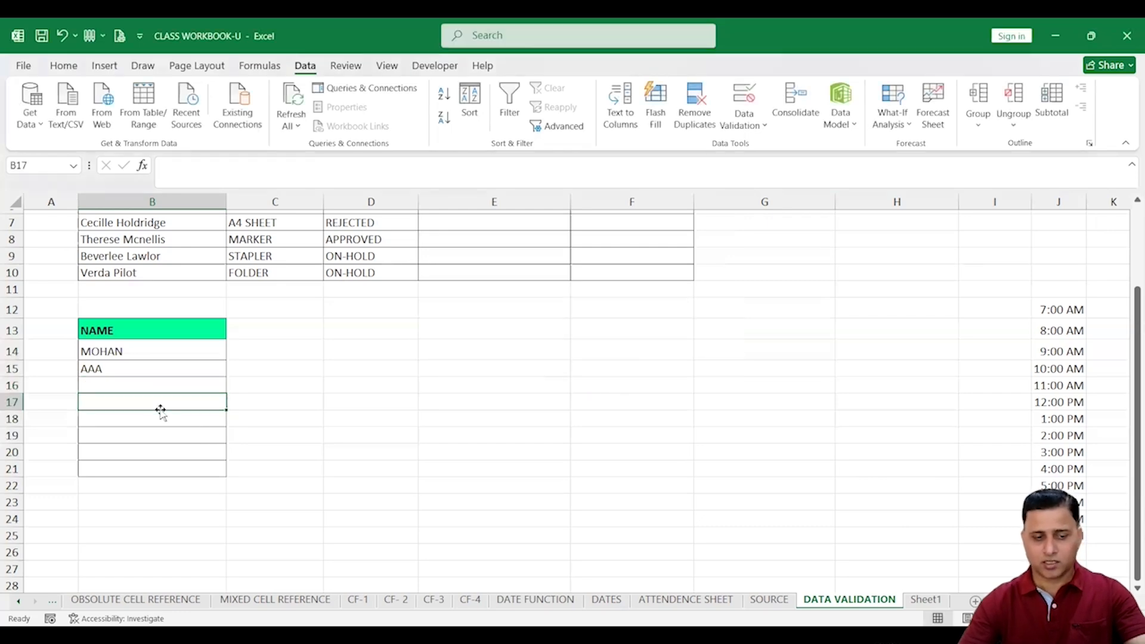
pyautogui.write('SADA32')
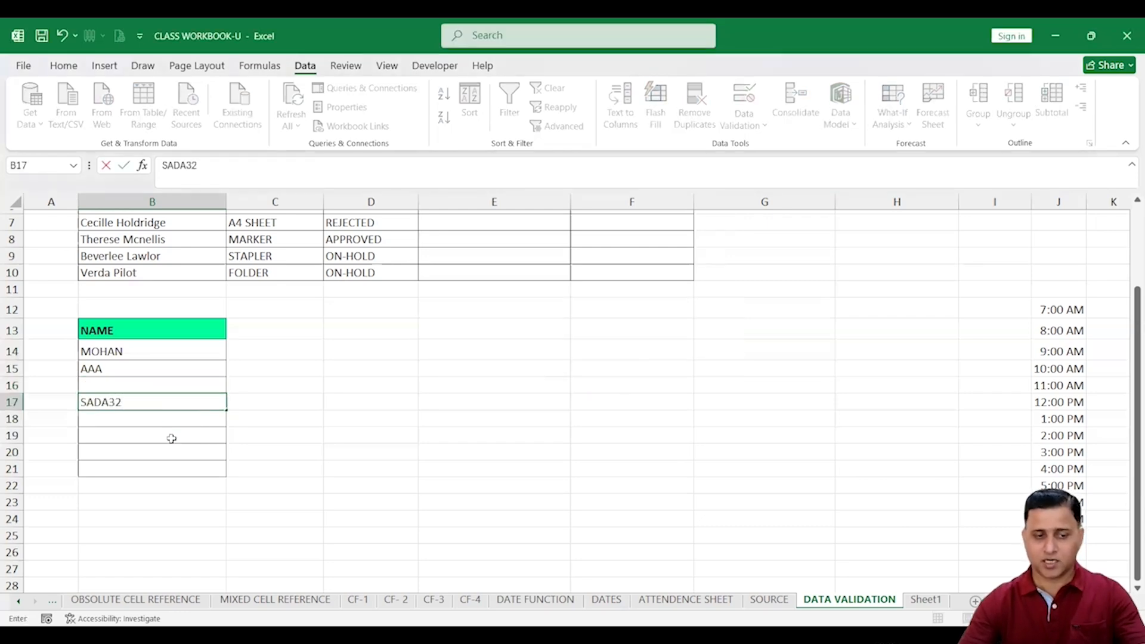
pyautogui.click(172, 439)
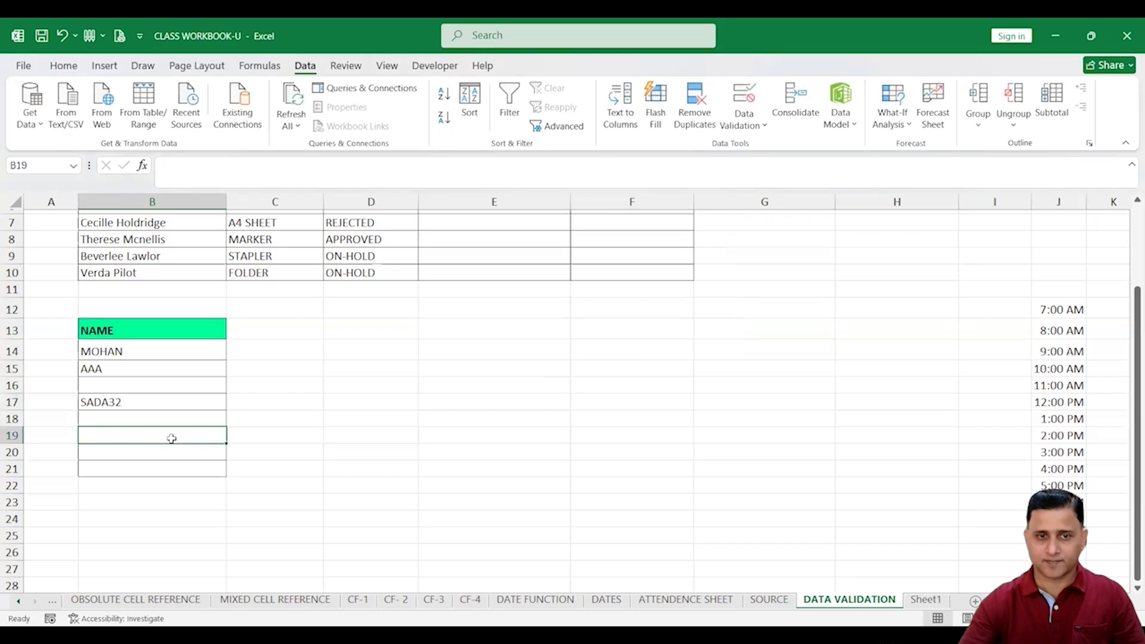
pyautogui.write('122')
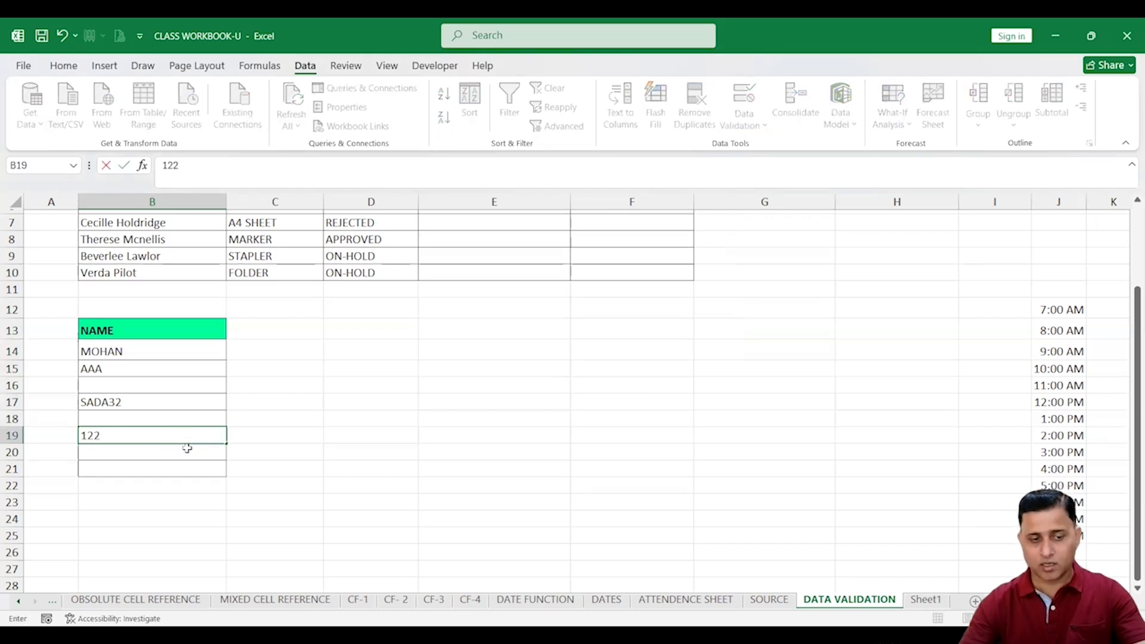
pyautogui.press('Return')
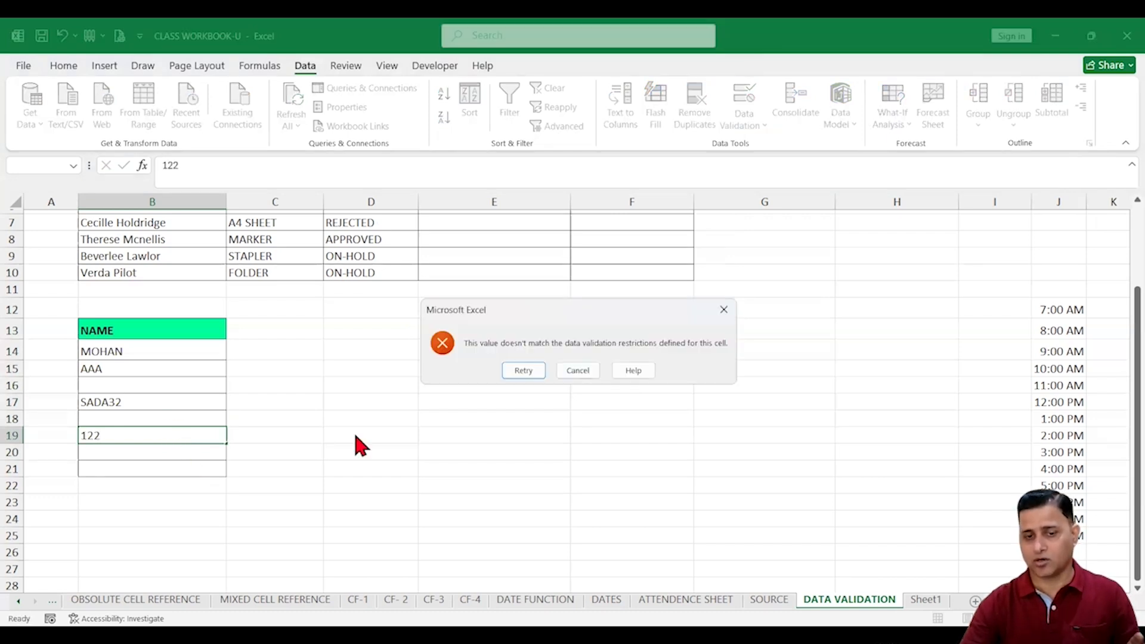
pyautogui.click(578, 371)
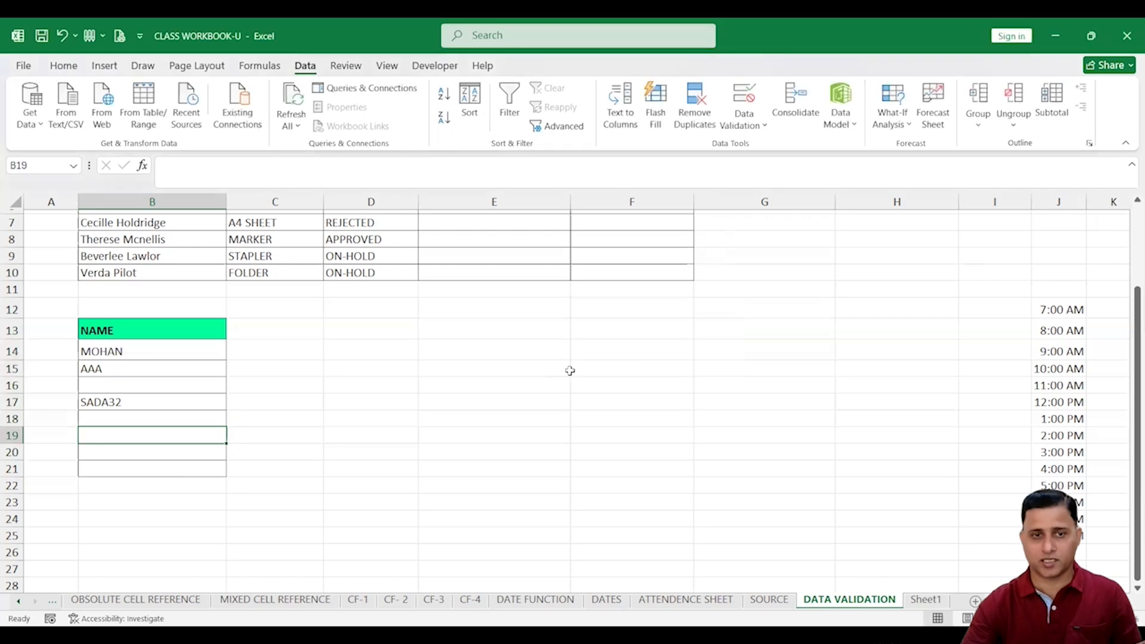
pyautogui.doubleClick(154, 329)
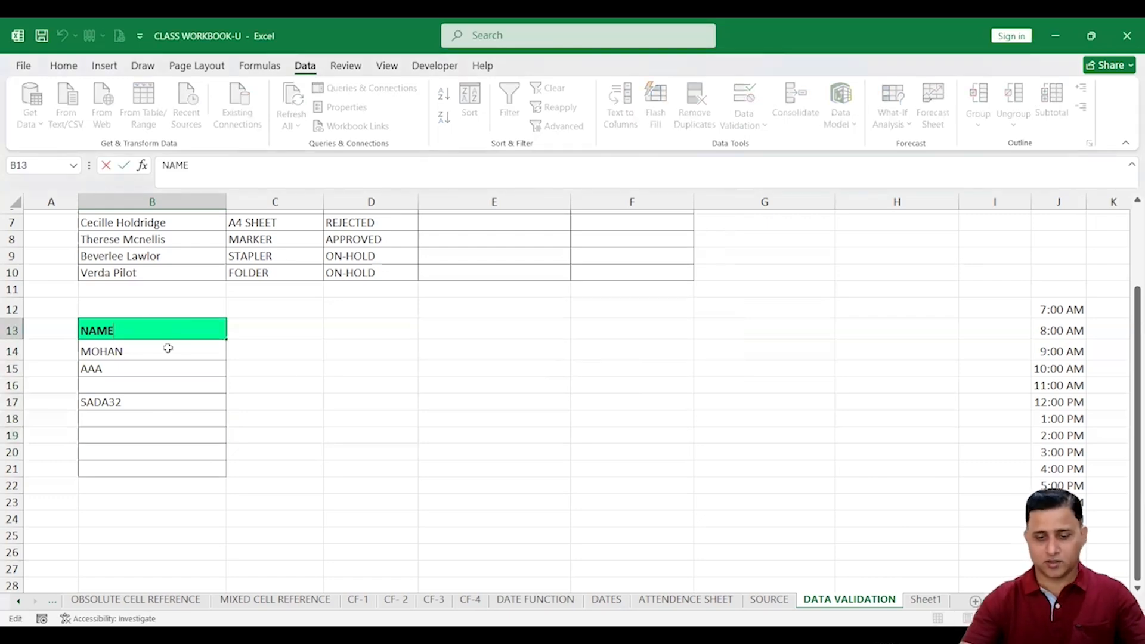
pyautogui.write('ALLOW ')
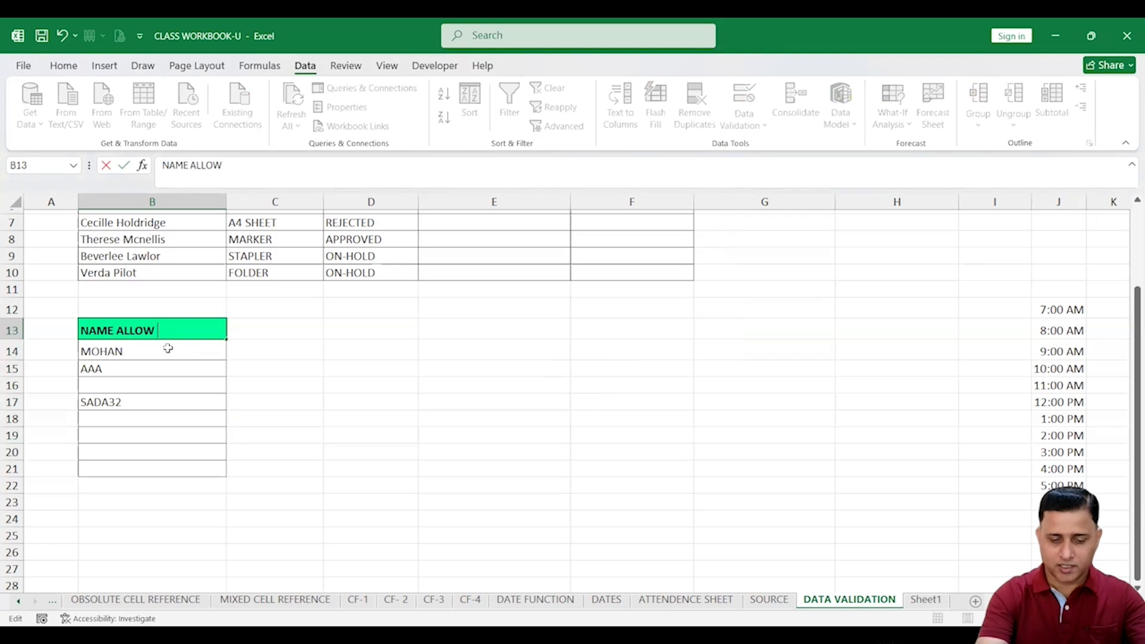
pyautogui.write('TEC')
pyautogui.write('T ')
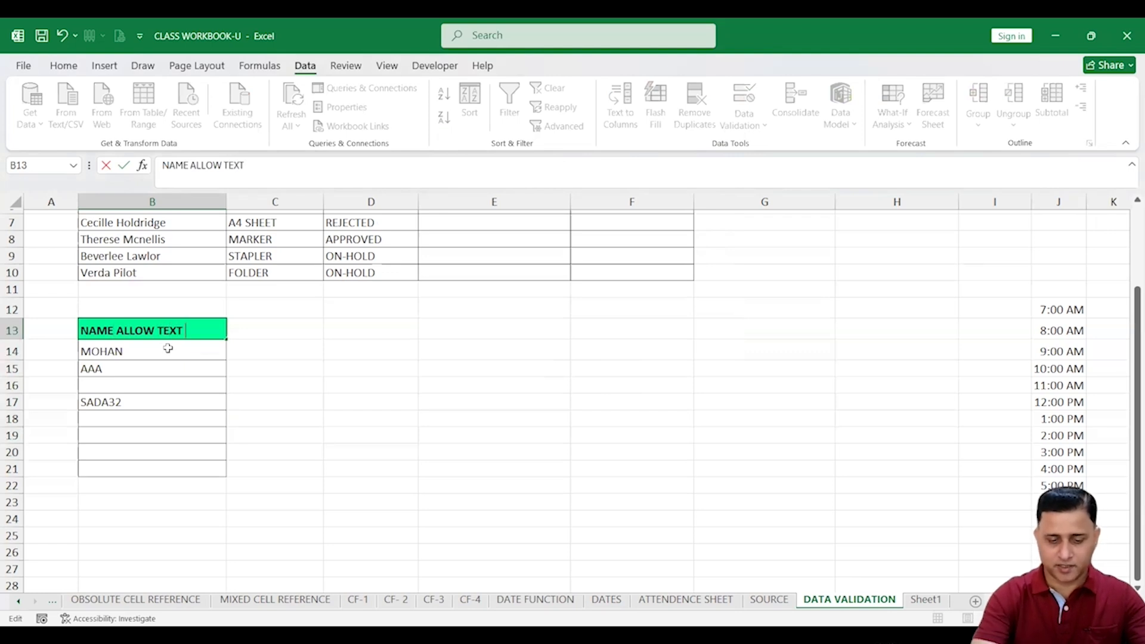
pyautogui.write('DATA')
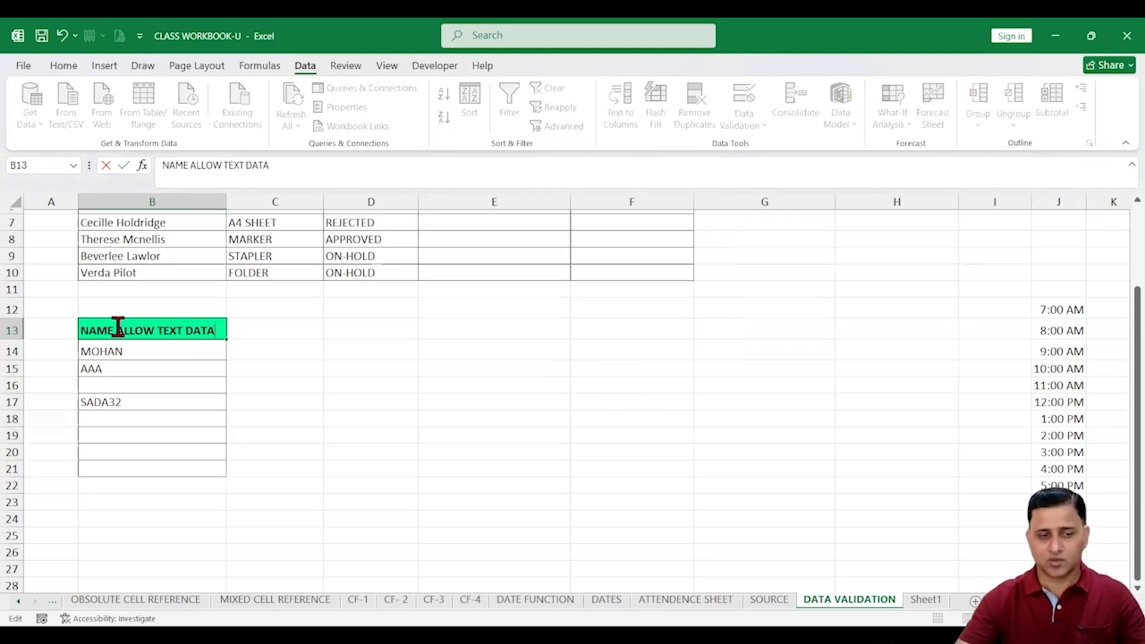
# Add the opening parenthesis so B13 reads NAME (ALLOW TEXT DATA)
pyautogui.click(117, 327)
pyautogui.write('(')
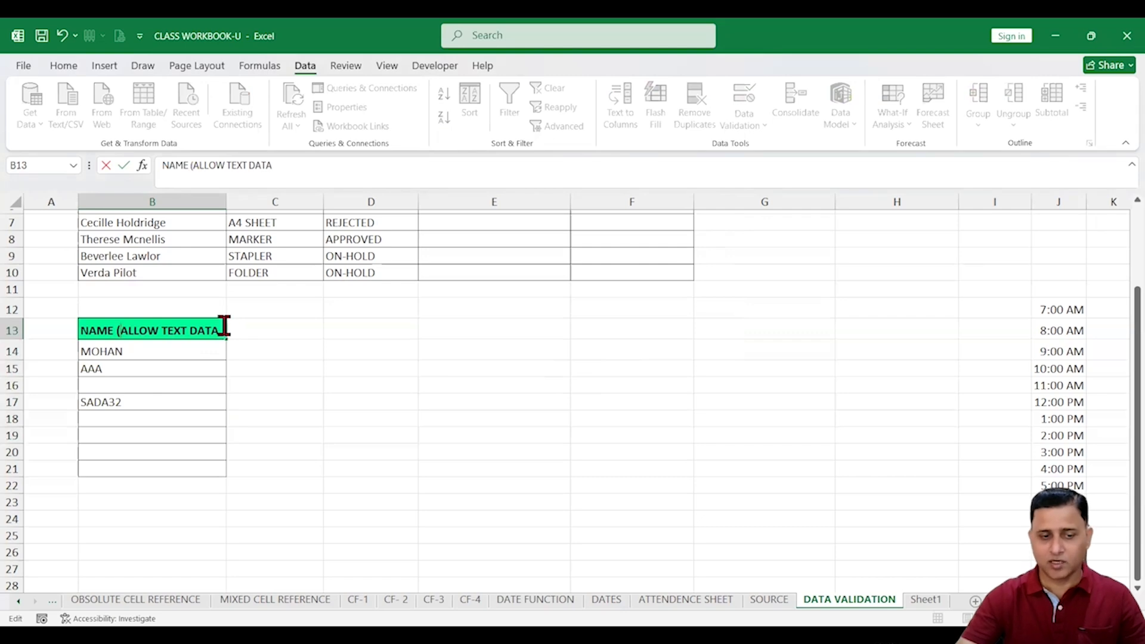
pyautogui.click(222, 385)
# Copy the B13 header into D13 and widen column D to fit it
pyautogui.click(170, 330)
pyautogui.hotkey('ctrl', 'c')
pyautogui.click(340, 330)
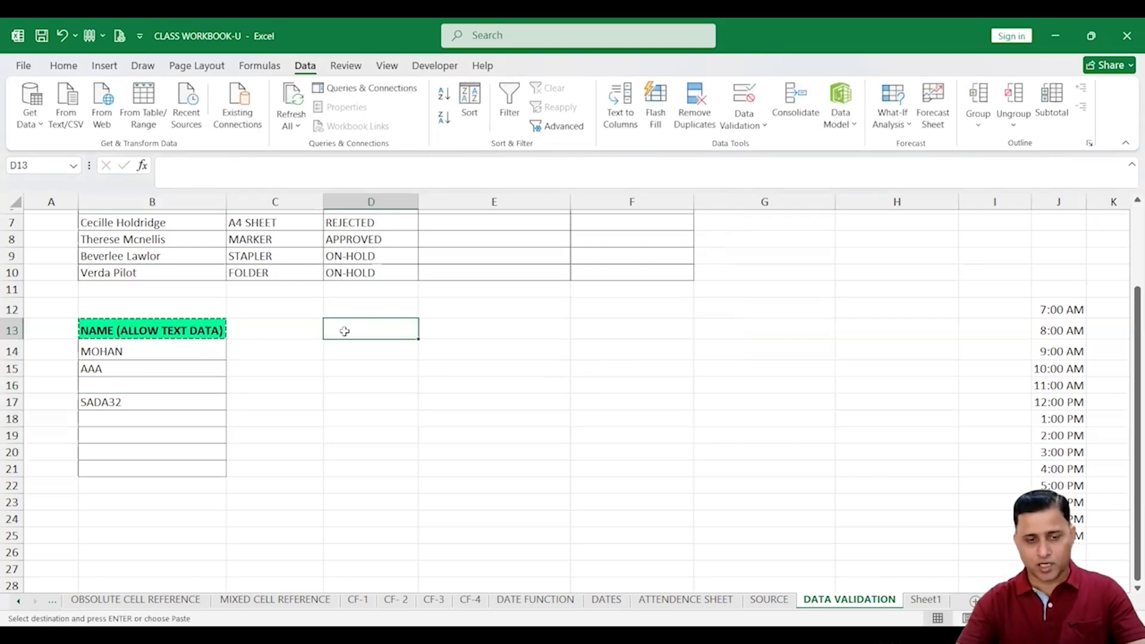
pyautogui.hotkey('ctrl', 'v')
pyautogui.moveTo(416, 194); pyautogui.dragTo(502, 194)
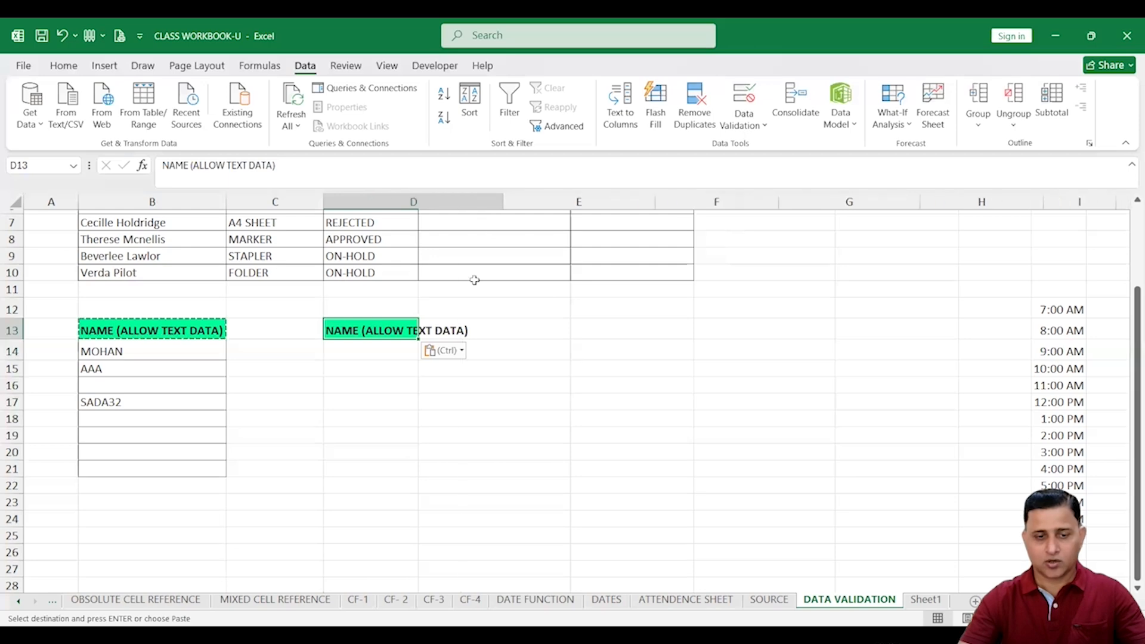
# Edit D13 to read (ALLOW NUMBERS) and select D14:D21 below it
pyautogui.doubleClick(433, 329)
pyautogui.moveTo(433, 330); pyautogui.dragTo(467, 327)
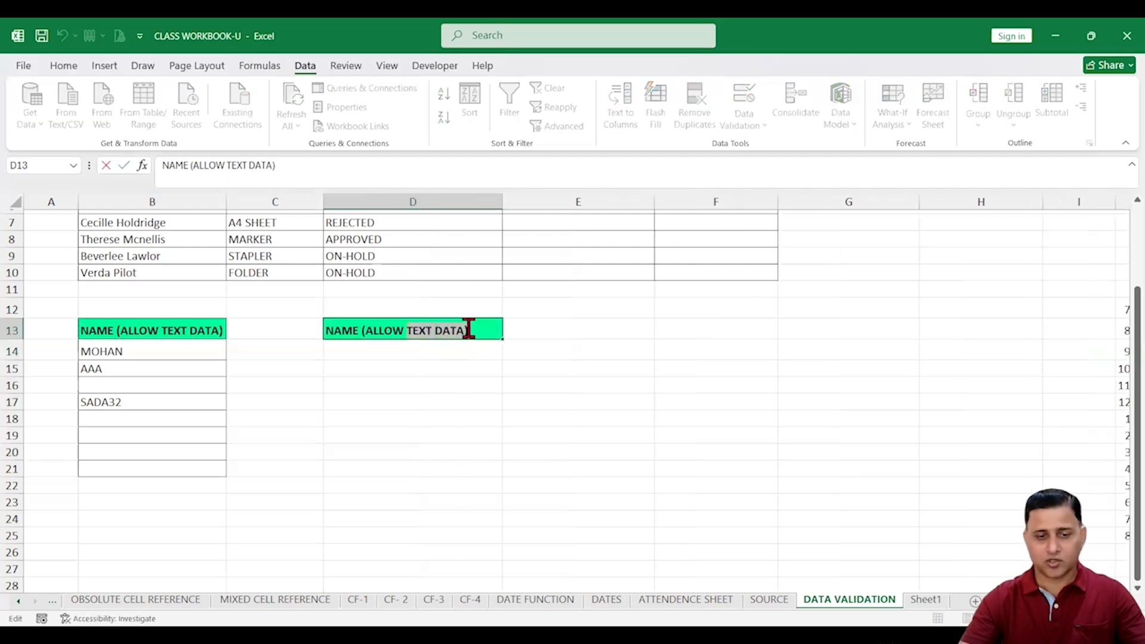
pyautogui.write('NUMN')
pyautogui.press('BackSpace')
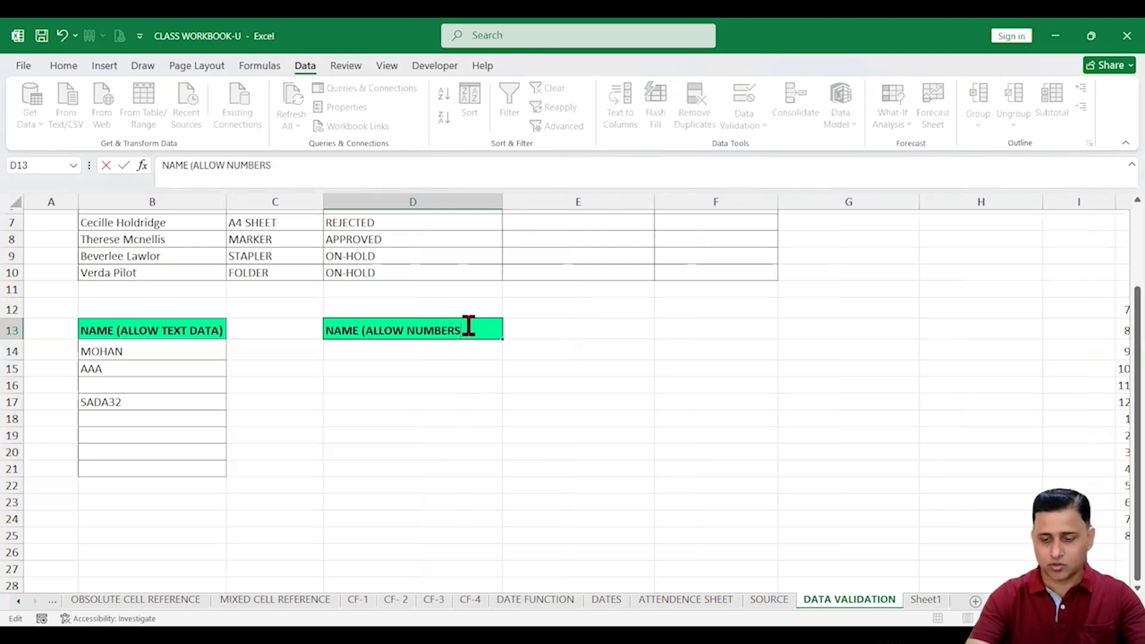
pyautogui.write('BERS)')
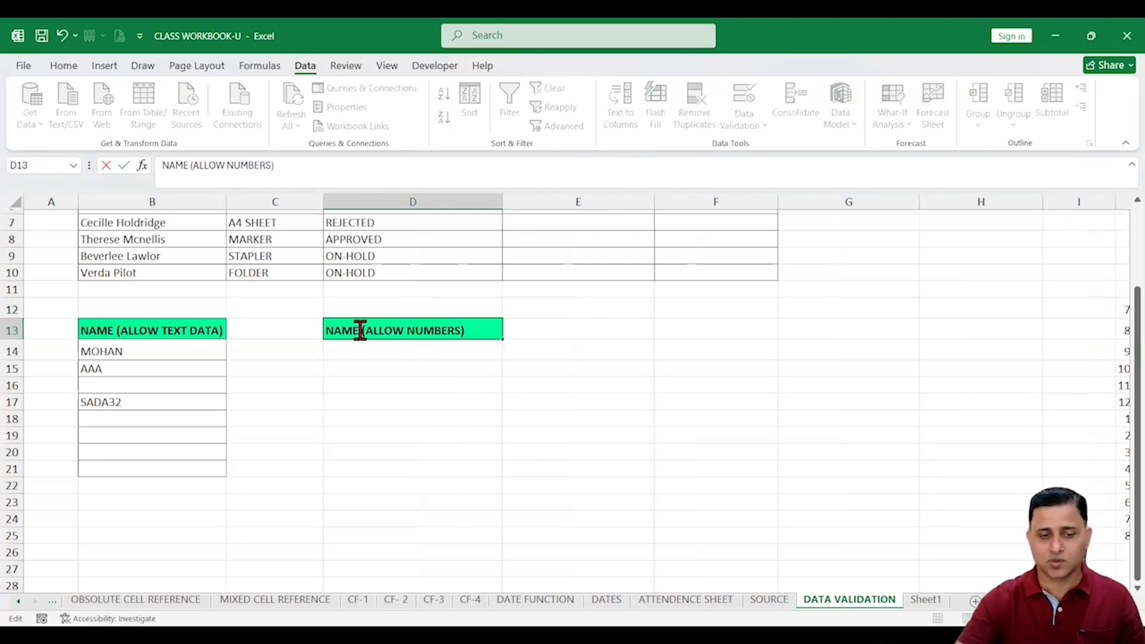
pyautogui.doubleClick(360, 330)
pyautogui.press('Delete')
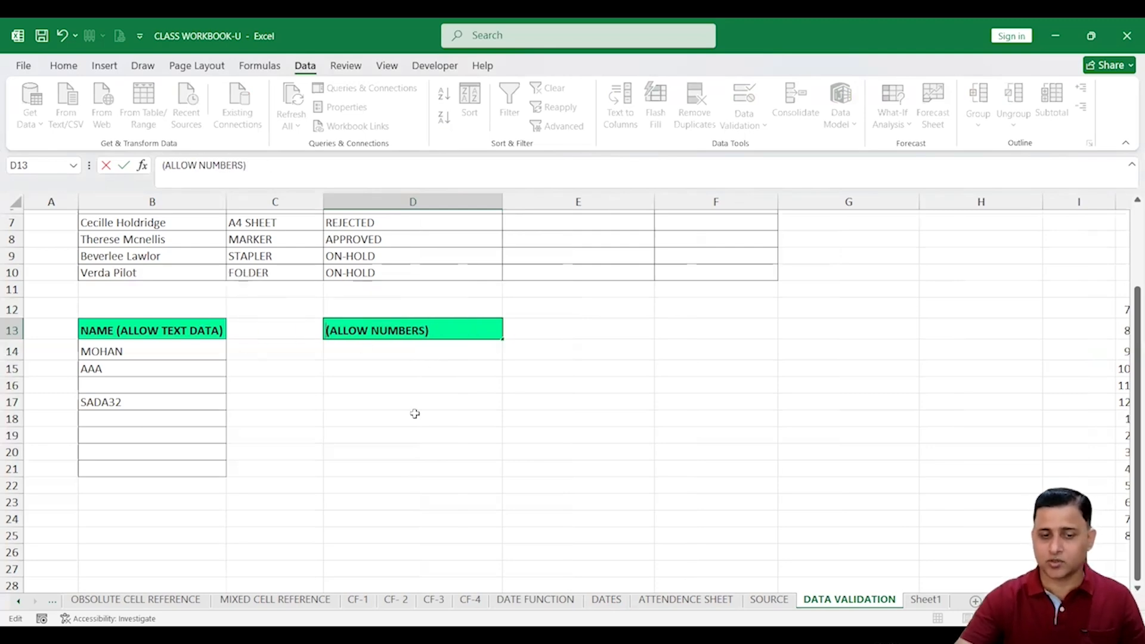
pyautogui.click(417, 367)
pyautogui.moveTo(409, 348); pyautogui.dragTo(404, 471)
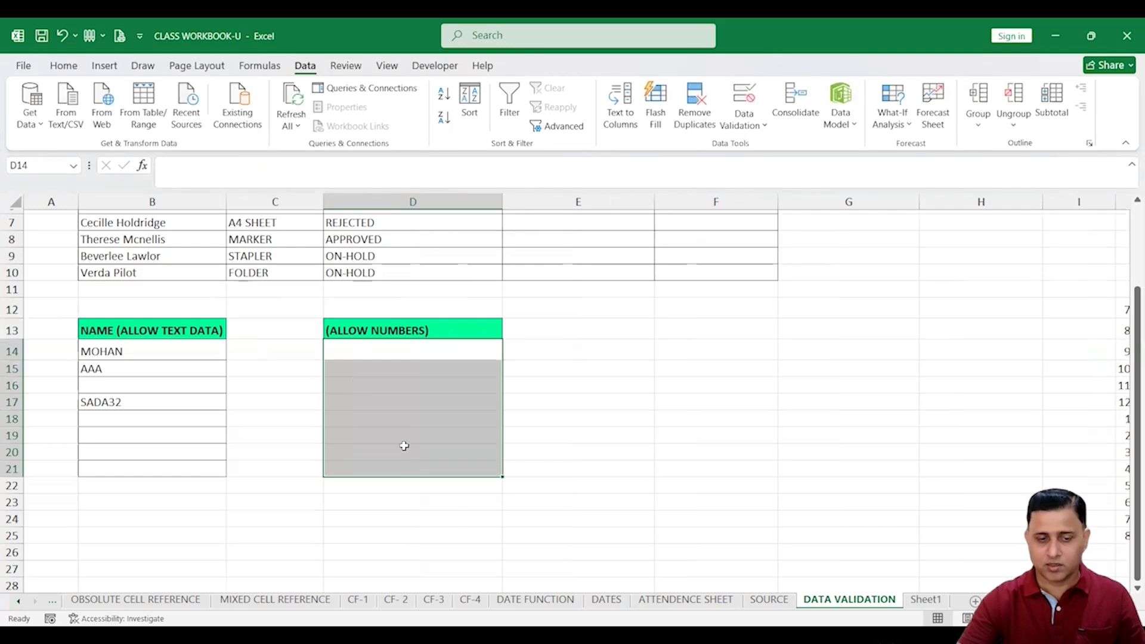
pyautogui.click(64, 66)
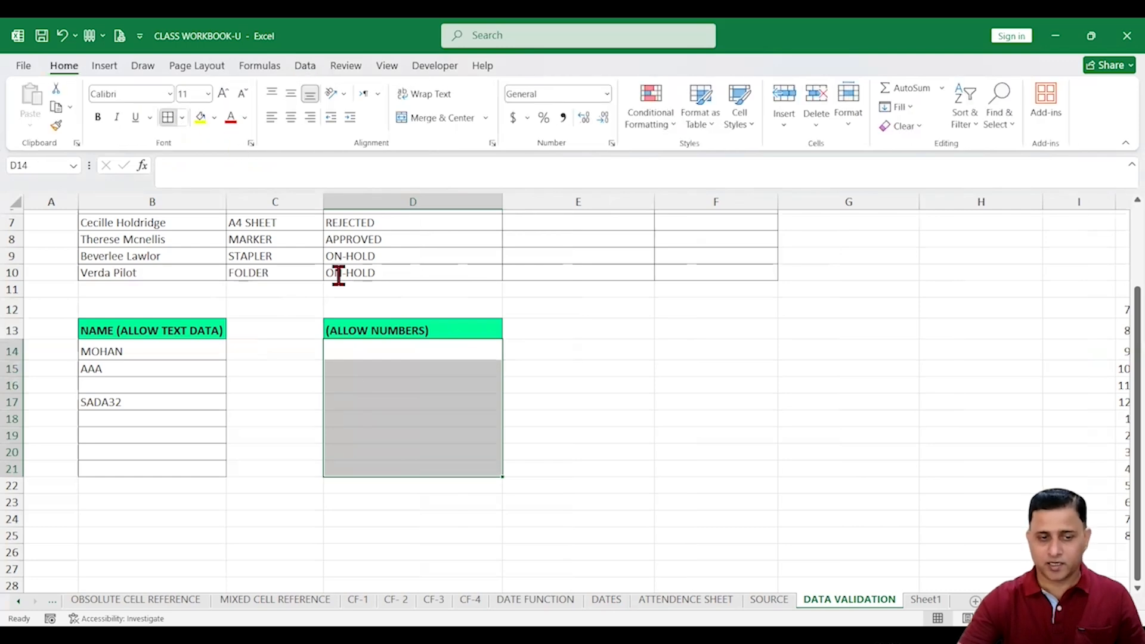
# Apply a Custom Data Validation rule =ISNUMBER(D14) to D14:D21
pyautogui.click(305, 66)
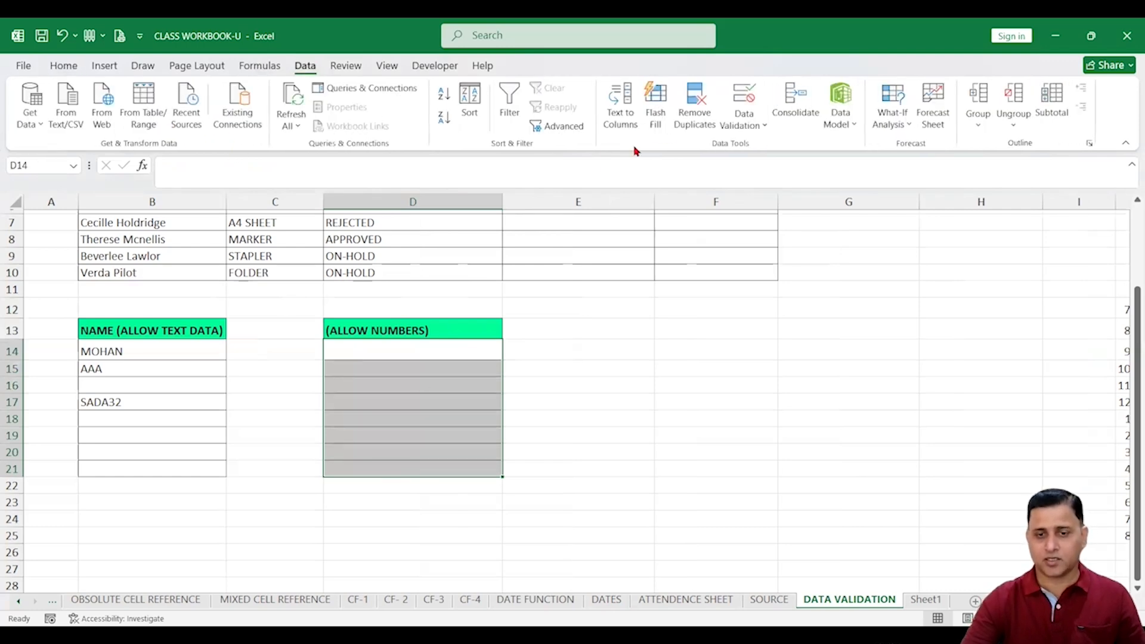
pyautogui.click(743, 102)
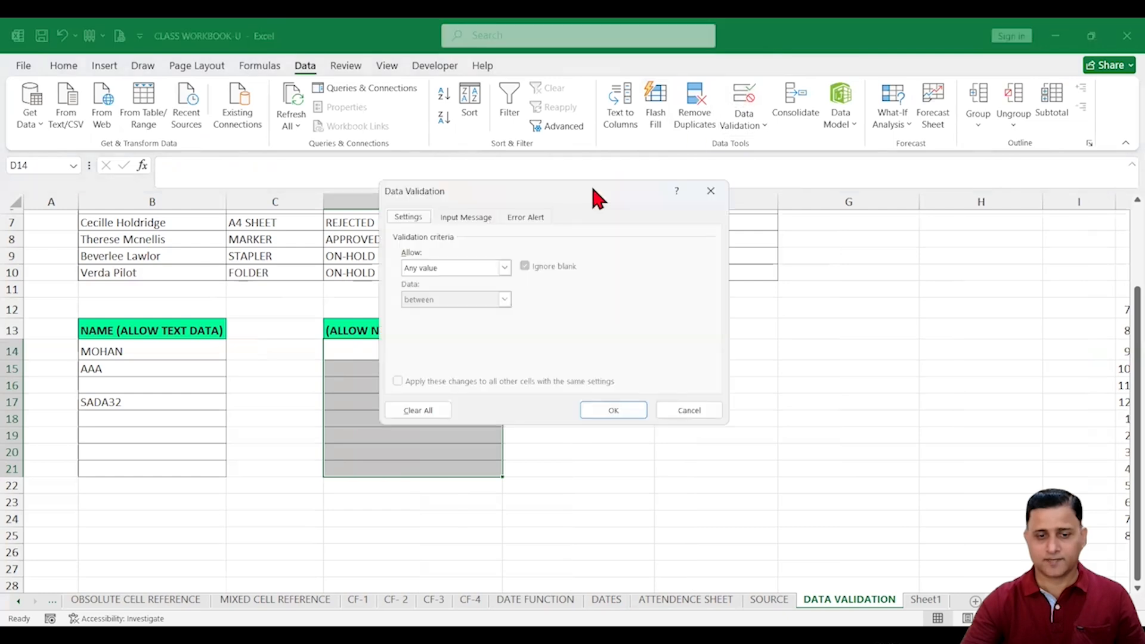
pyautogui.click(458, 266)
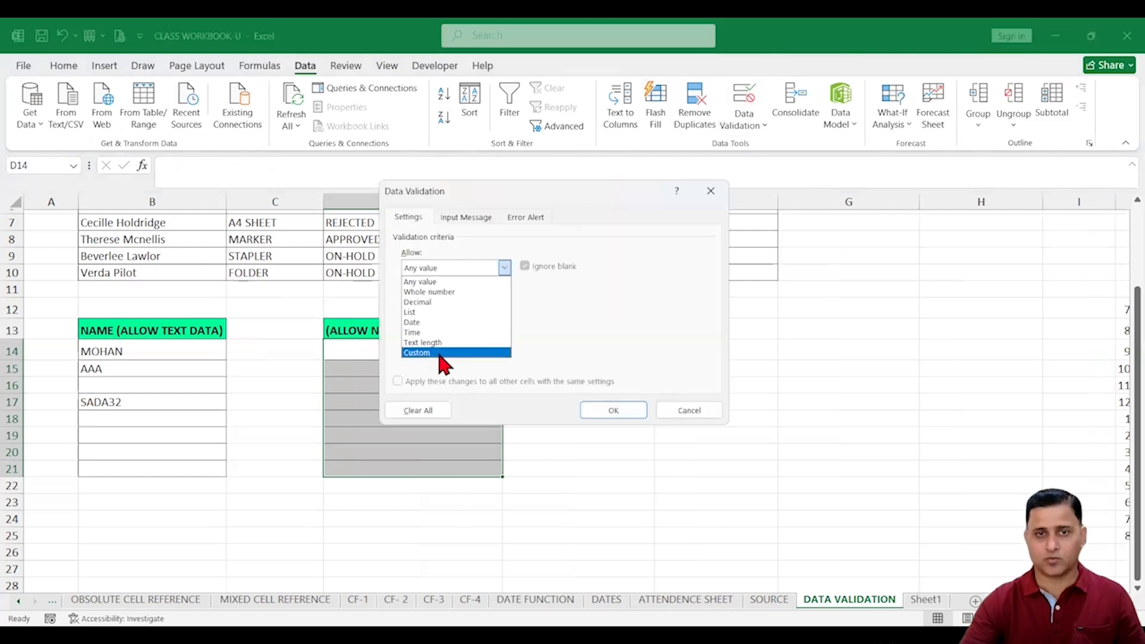
pyautogui.click(440, 353)
pyautogui.click(436, 330)
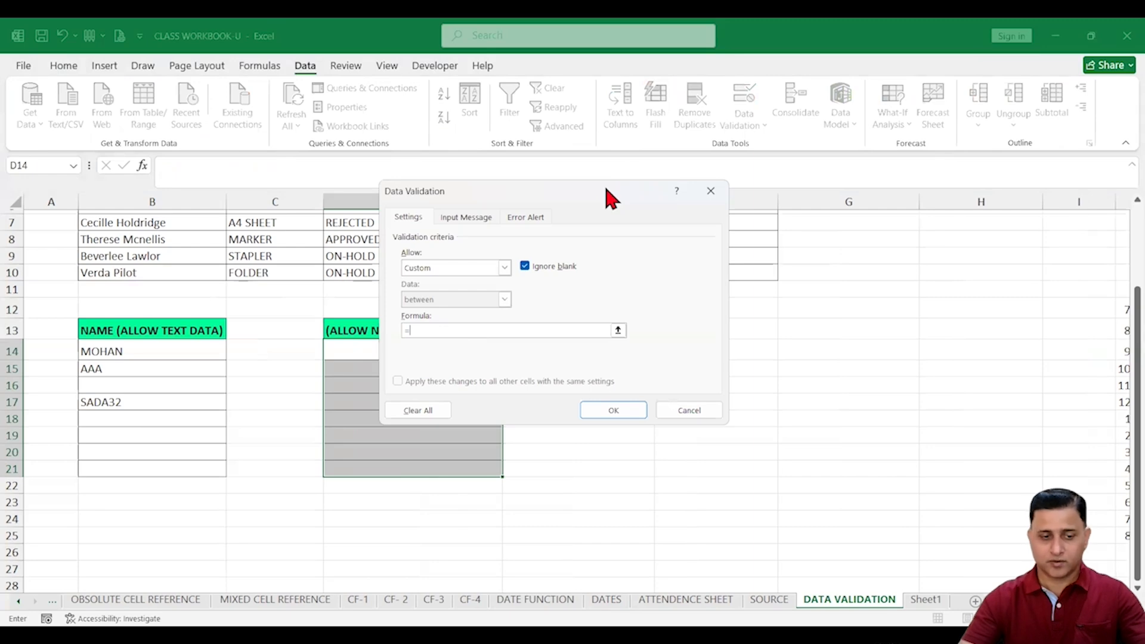
pyautogui.moveTo(606, 189); pyautogui.dragTo(831, 194)
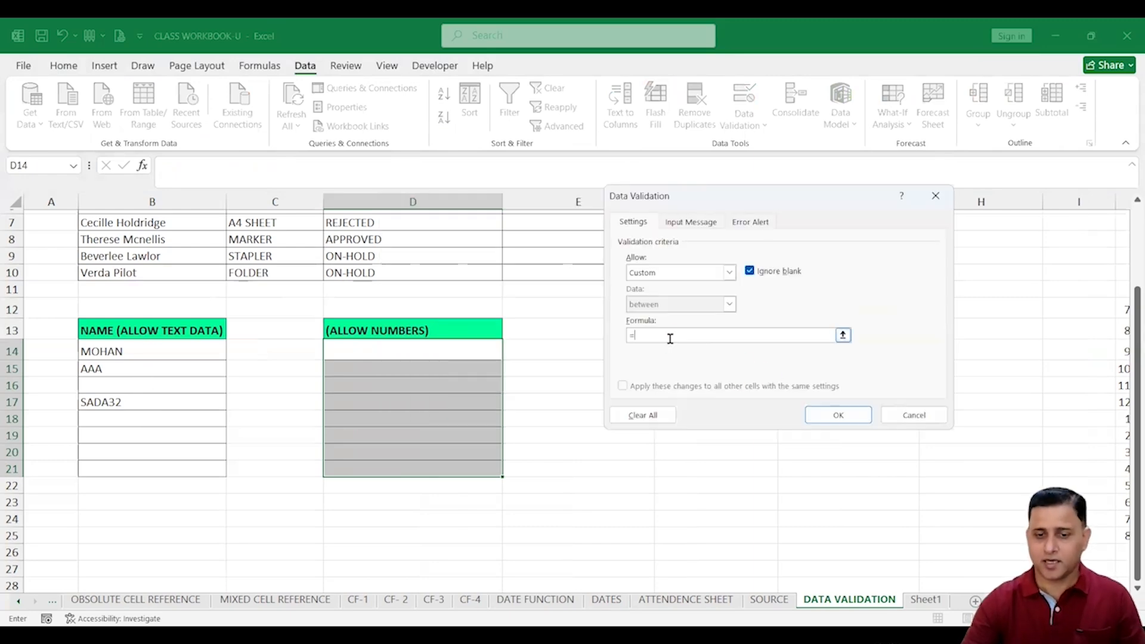
pyautogui.write('ISN')
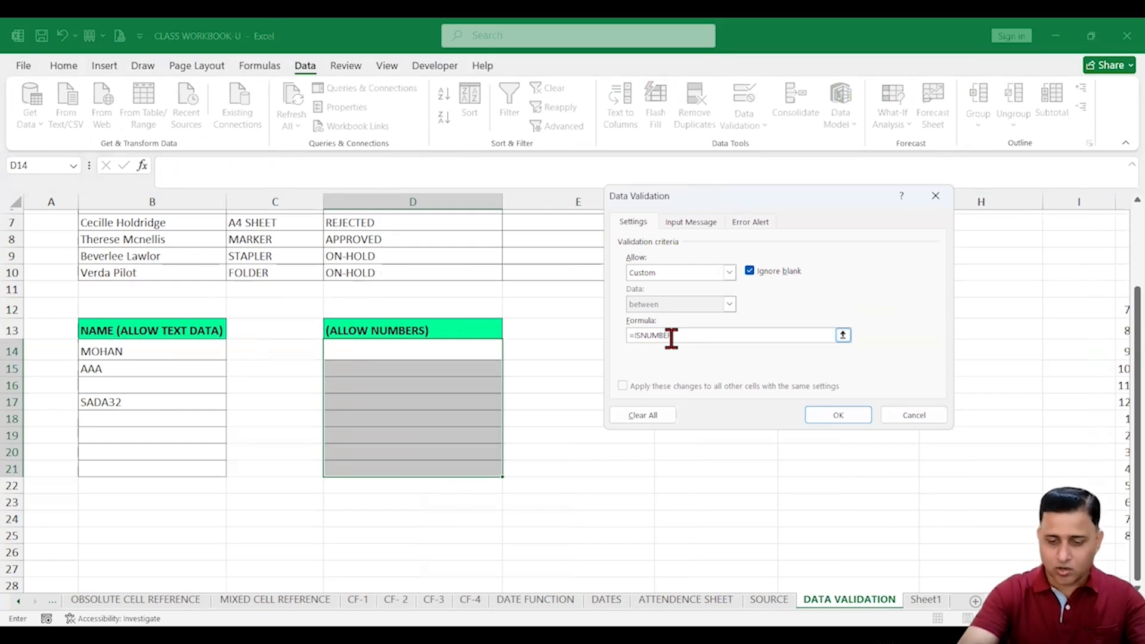
pyautogui.write('UMBER(')
pyautogui.click(437, 352)
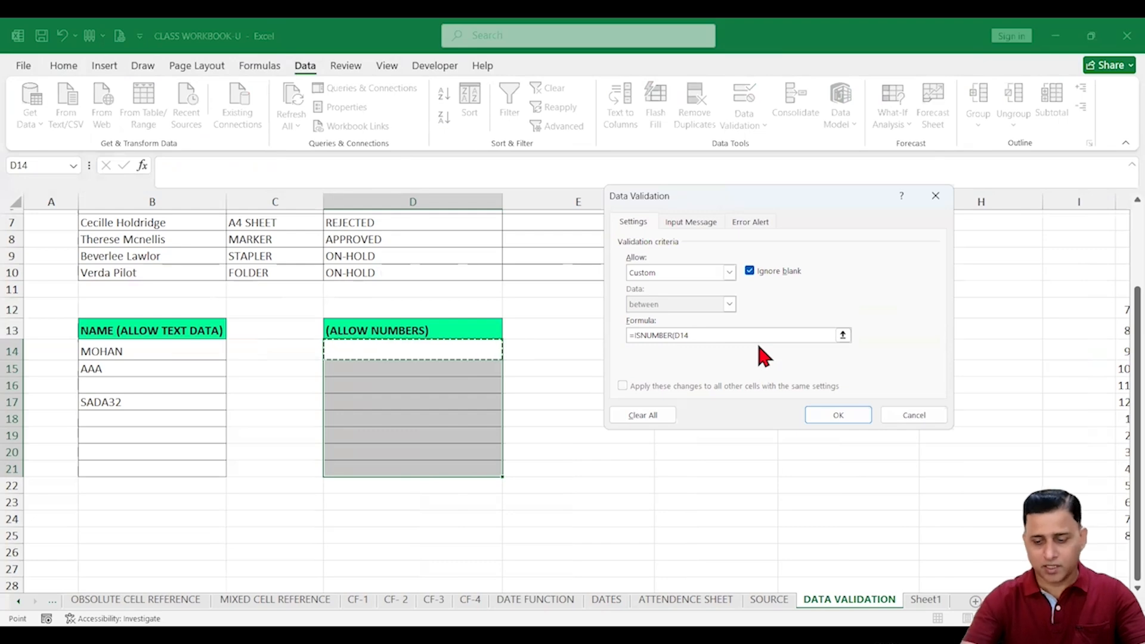
pyautogui.write(')')
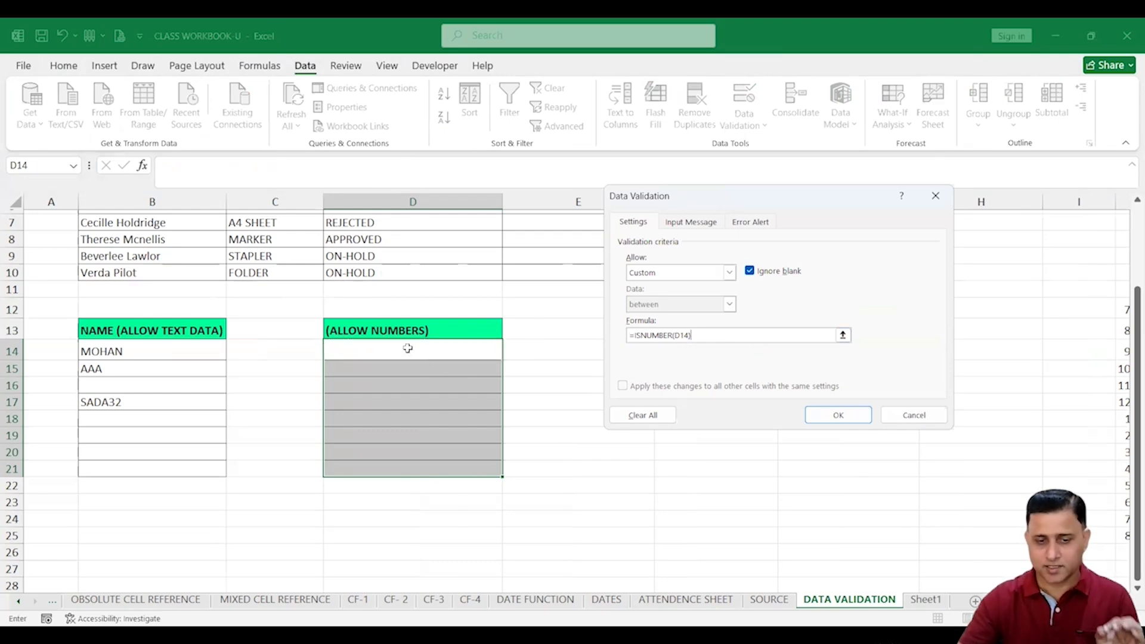
pyautogui.click(832, 416)
# Enter 123 and 34342 in D14:D15 and confirm SSS is rejected in D17
pyautogui.click(455, 355)
pyautogui.write('123')
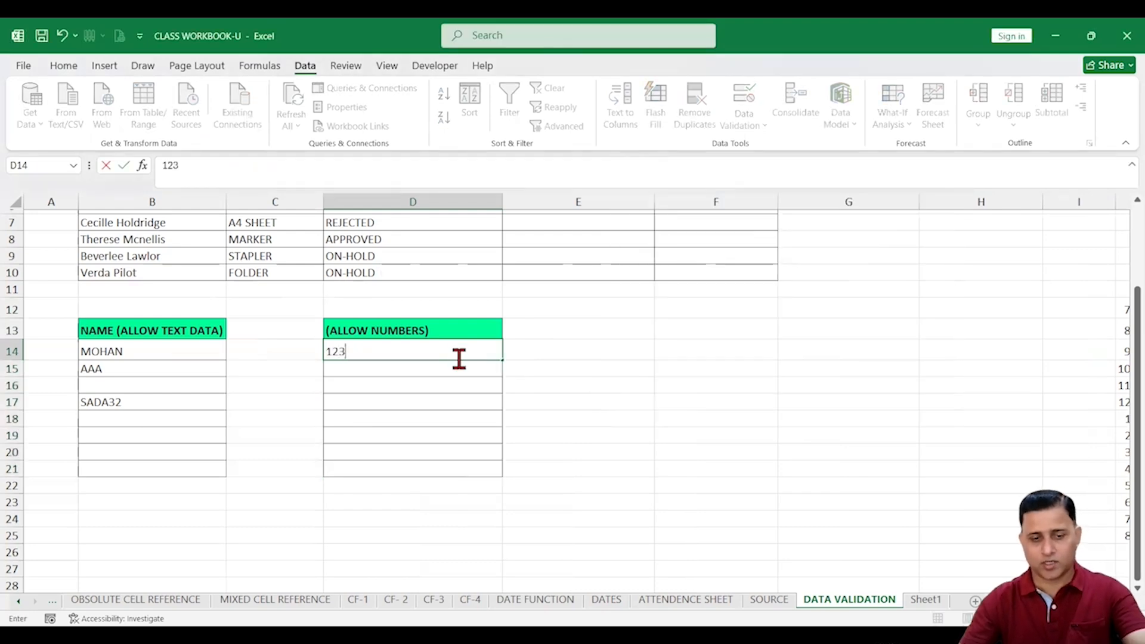
pyautogui.press('Return')
pyautogui.write('34342')
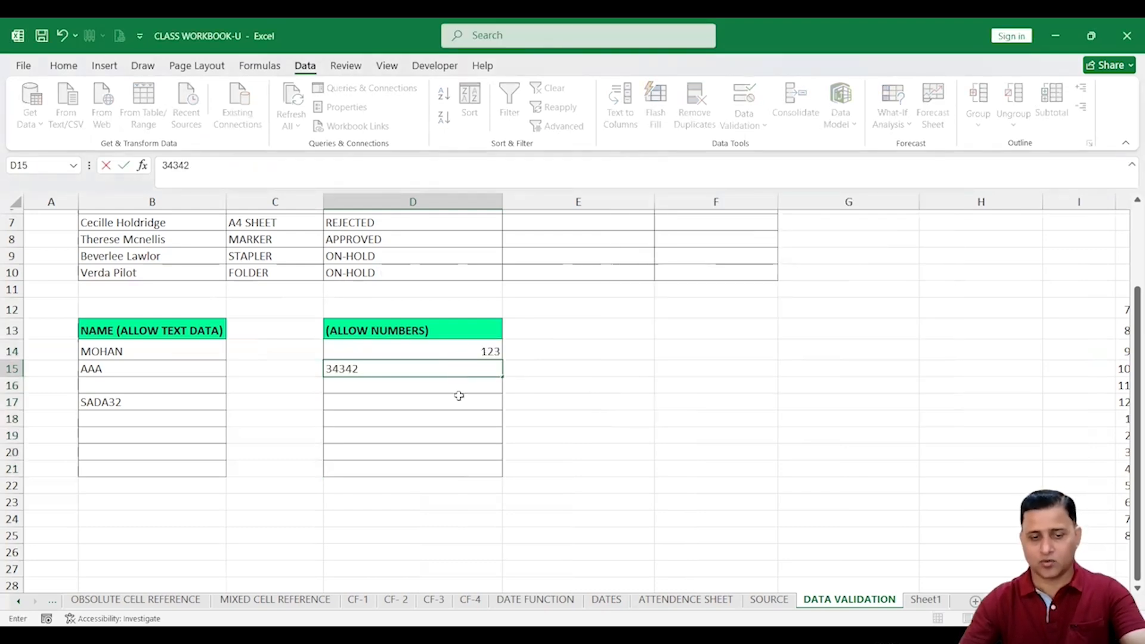
pyautogui.click(459, 398)
pyautogui.write('SSS')
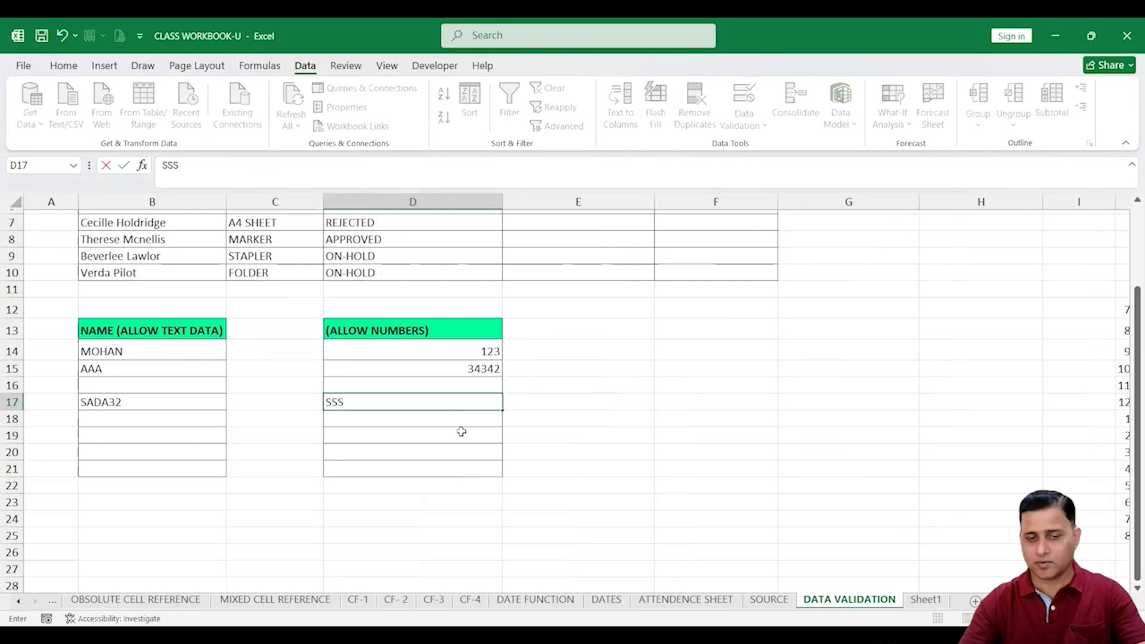
pyautogui.press('Return')
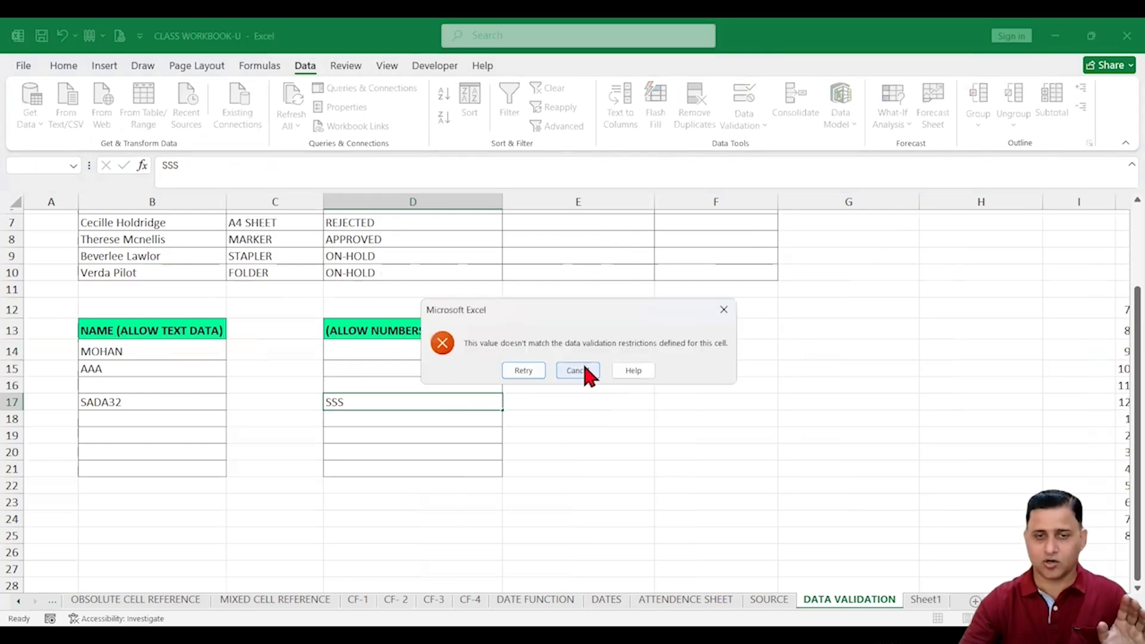
pyautogui.click(579, 372)
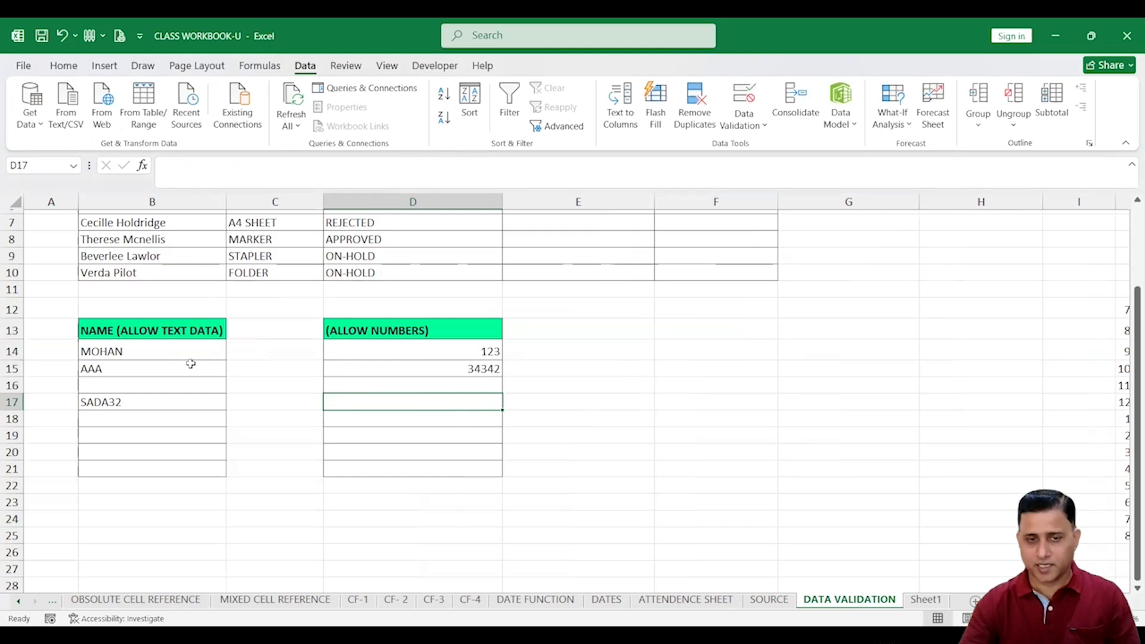
pyautogui.click(623, 324)
# Label E13 TEXT LENGTH and E12 CONTACT, then select E14:E21
pyautogui.write('TEXT L')
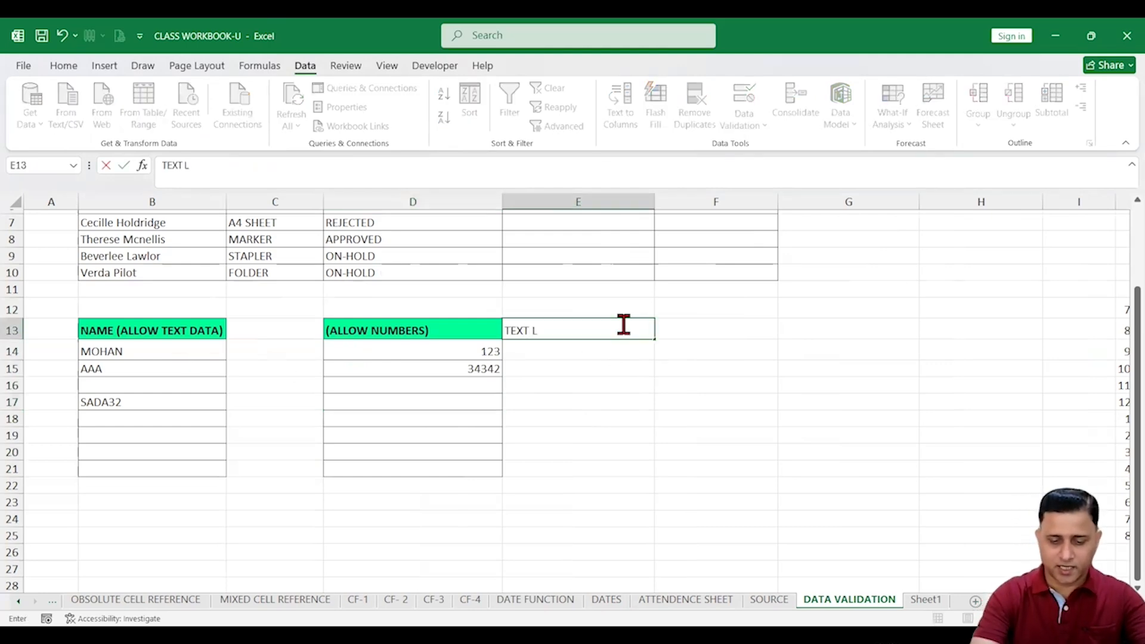
pyautogui.write('E')
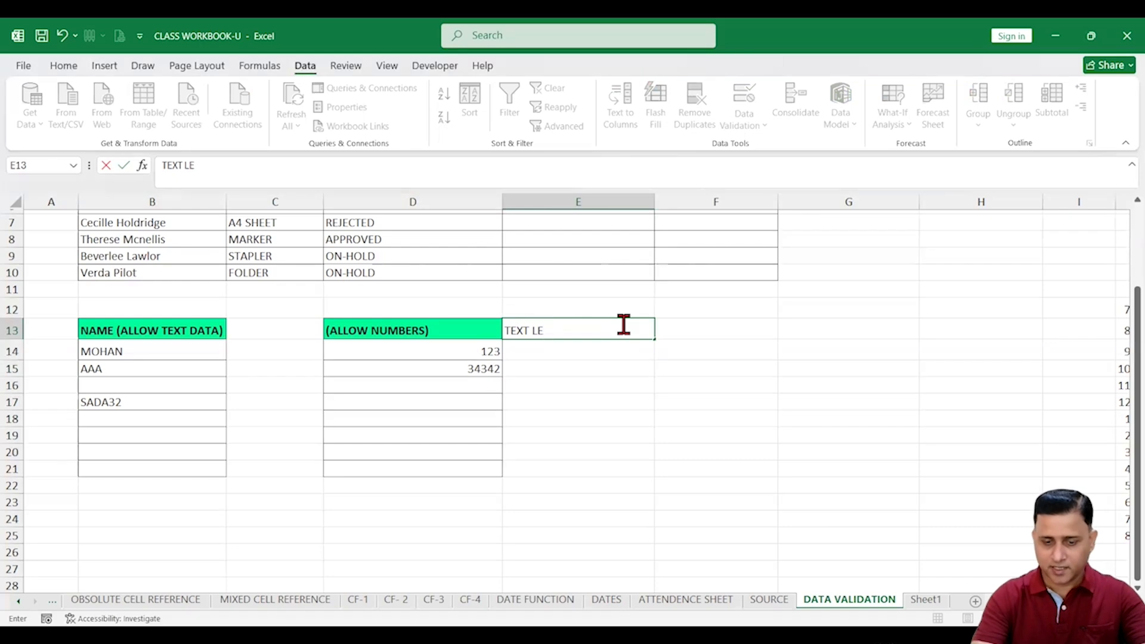
pyautogui.write('NGTH')
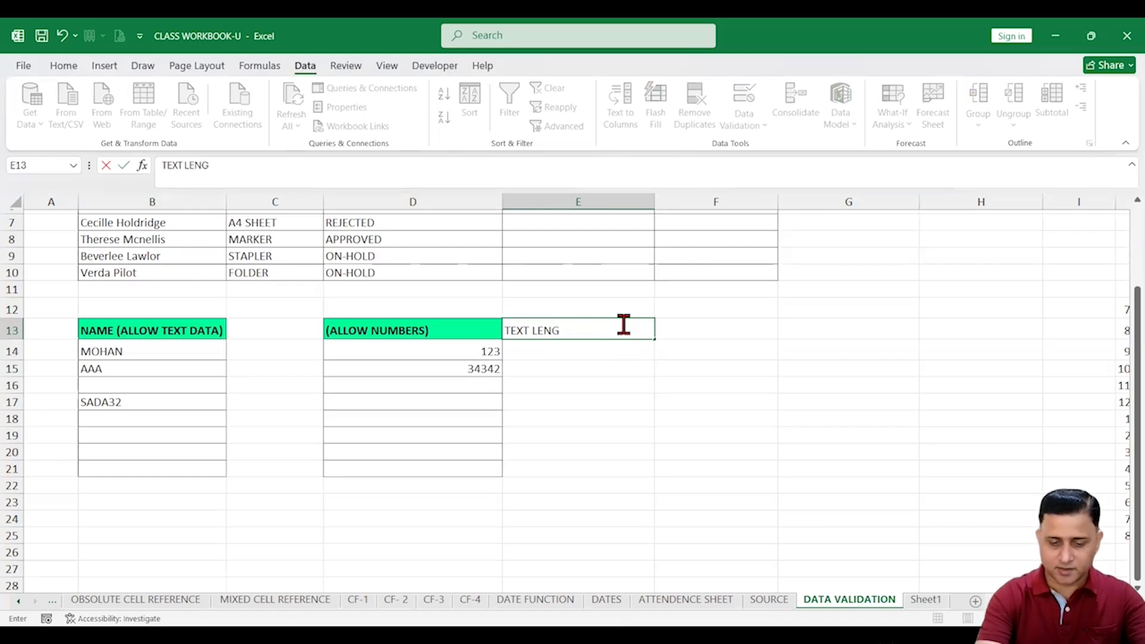
pyautogui.click(623, 362)
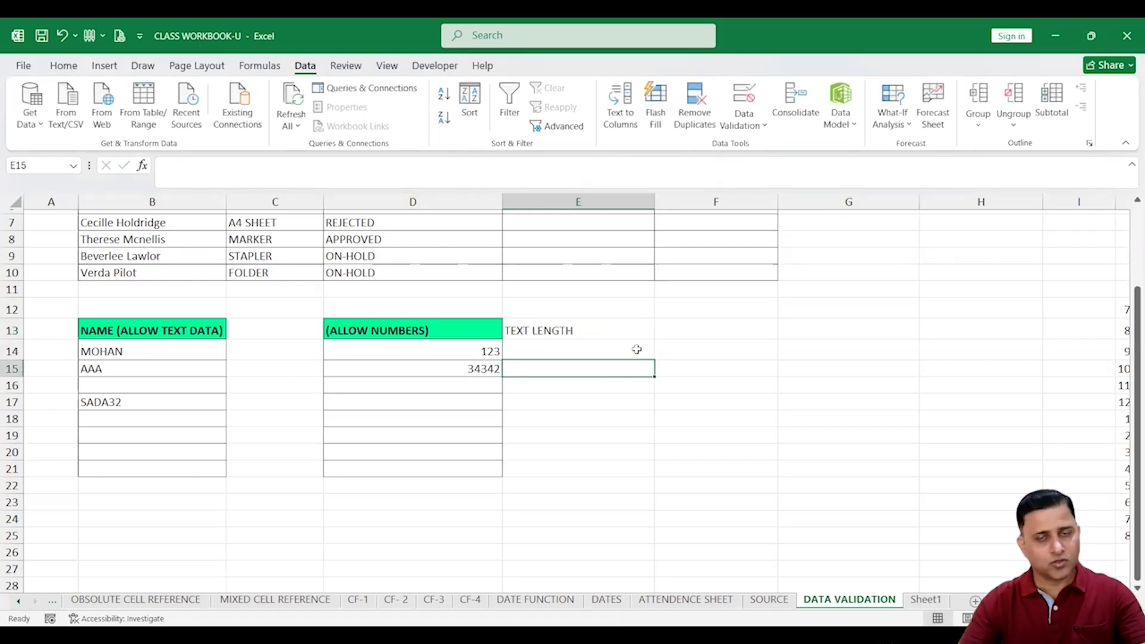
pyautogui.click(612, 310)
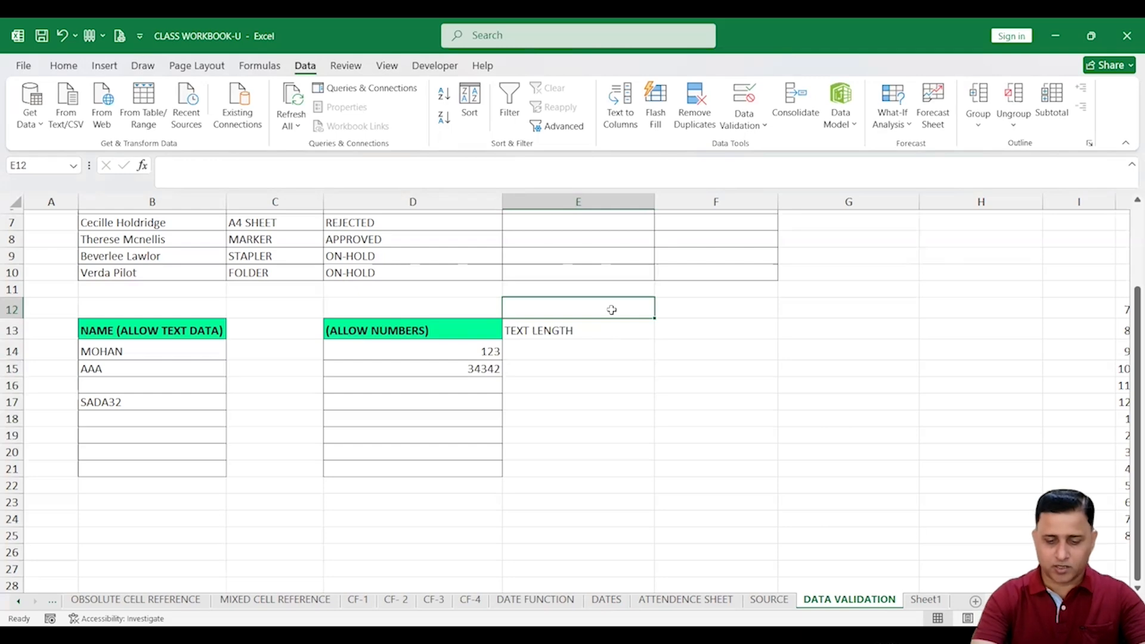
pyautogui.write('CONTACT')
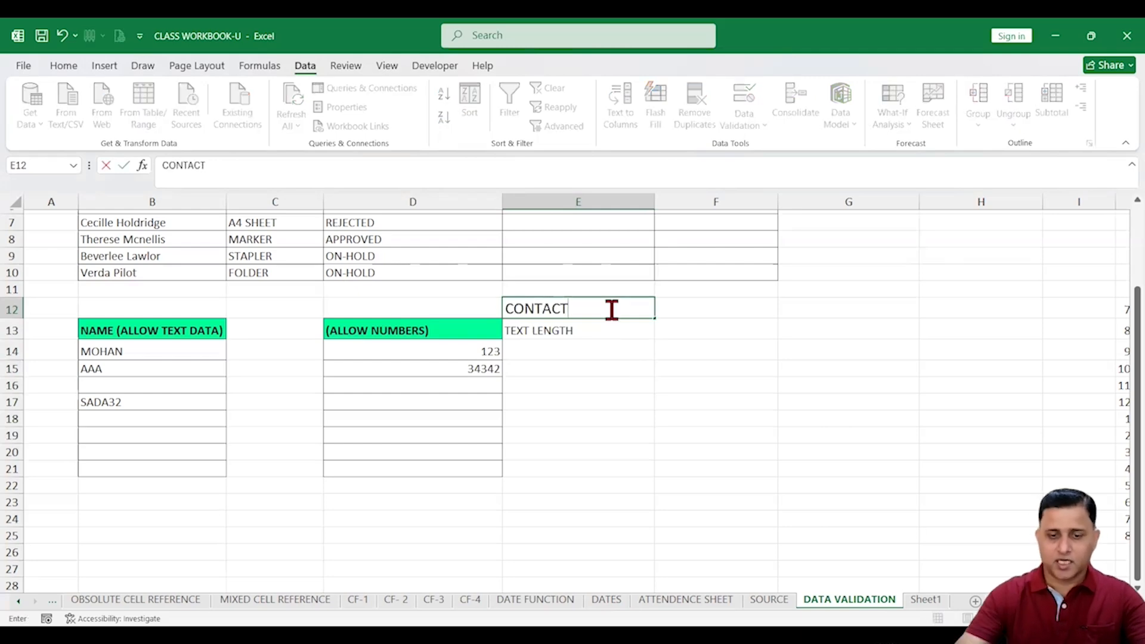
pyautogui.click(593, 378)
pyautogui.moveTo(573, 354); pyautogui.dragTo(585, 455)
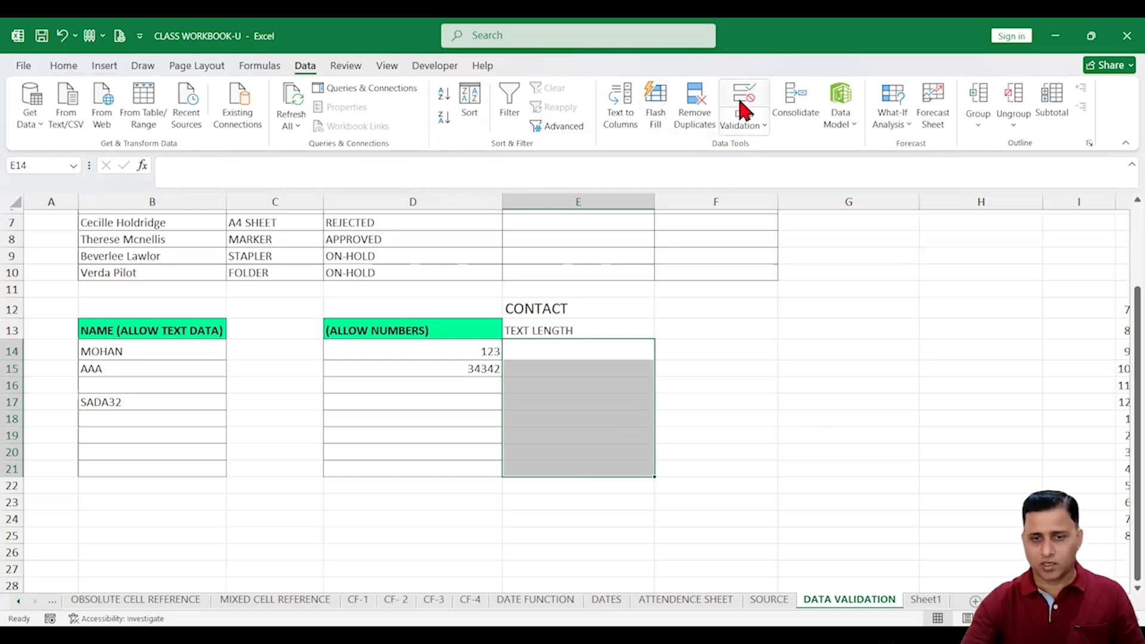
pyautogui.click(64, 65)
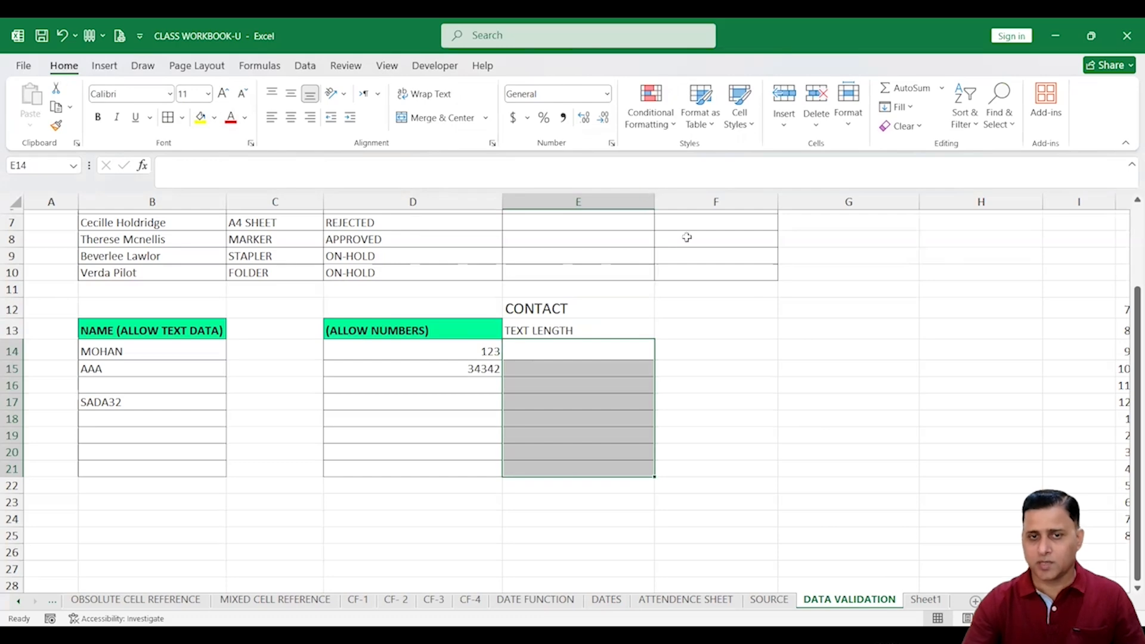
# Add the note 10 DIGIT NUMBER IS ALLOWED in F14, correcting 9 to 10
pyautogui.click(734, 344)
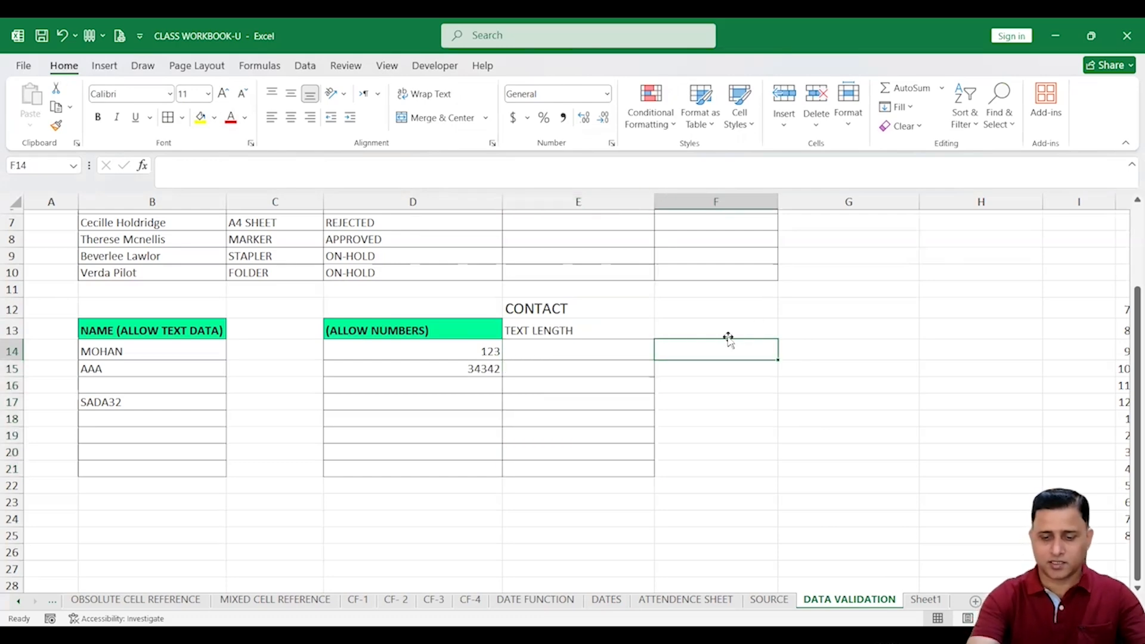
pyautogui.write('9 DIGI')
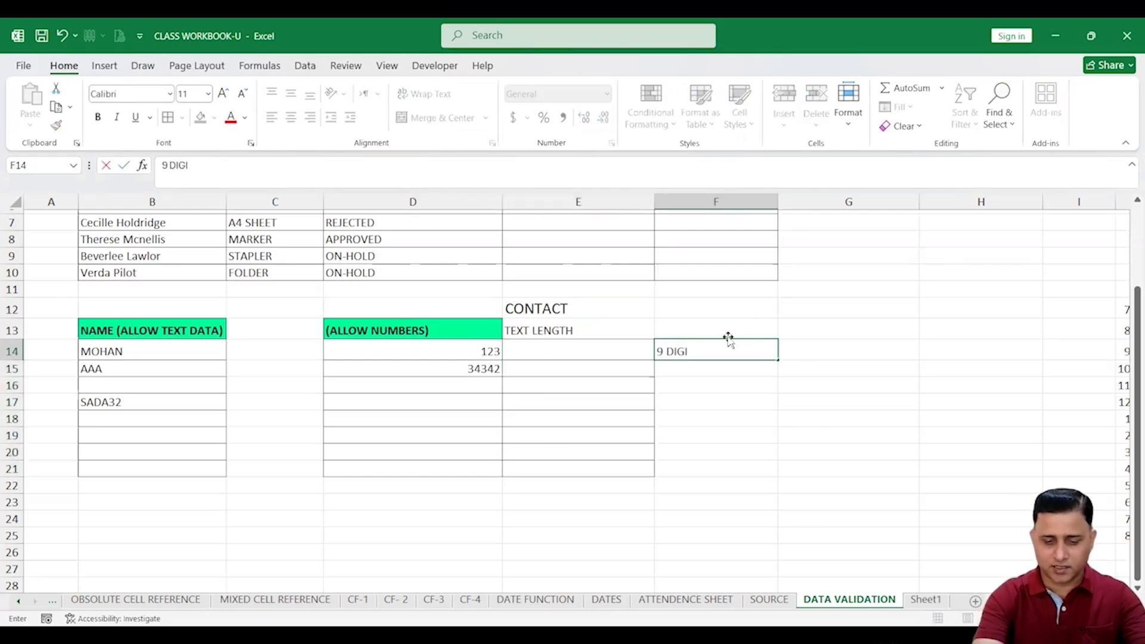
pyautogui.write('T NUMBER')
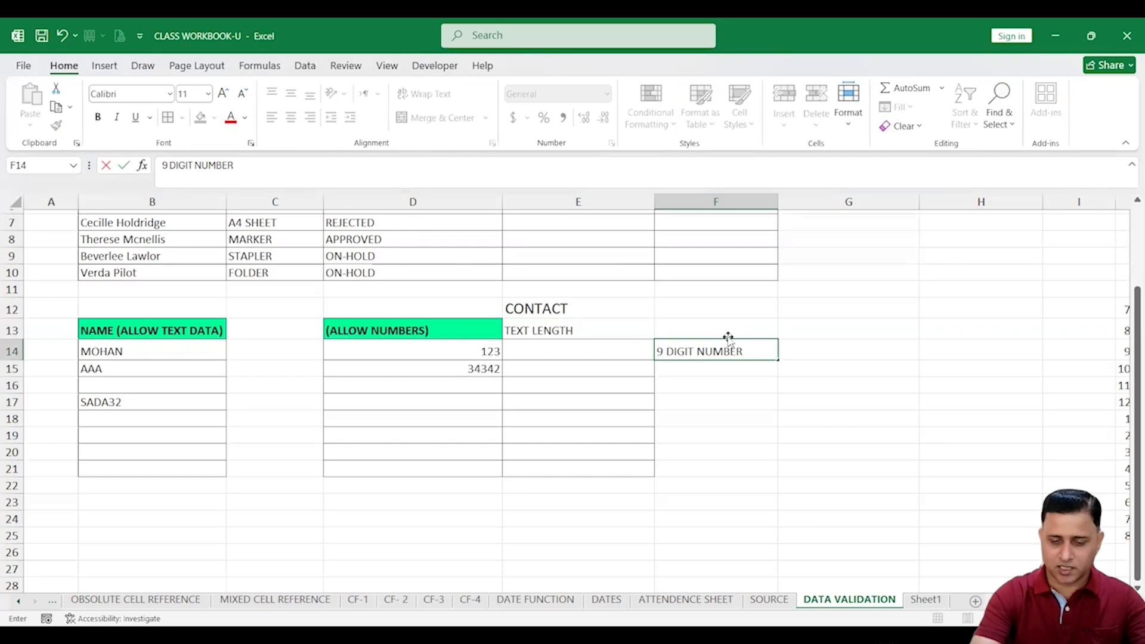
pyautogui.write(' IS ALLOWED')
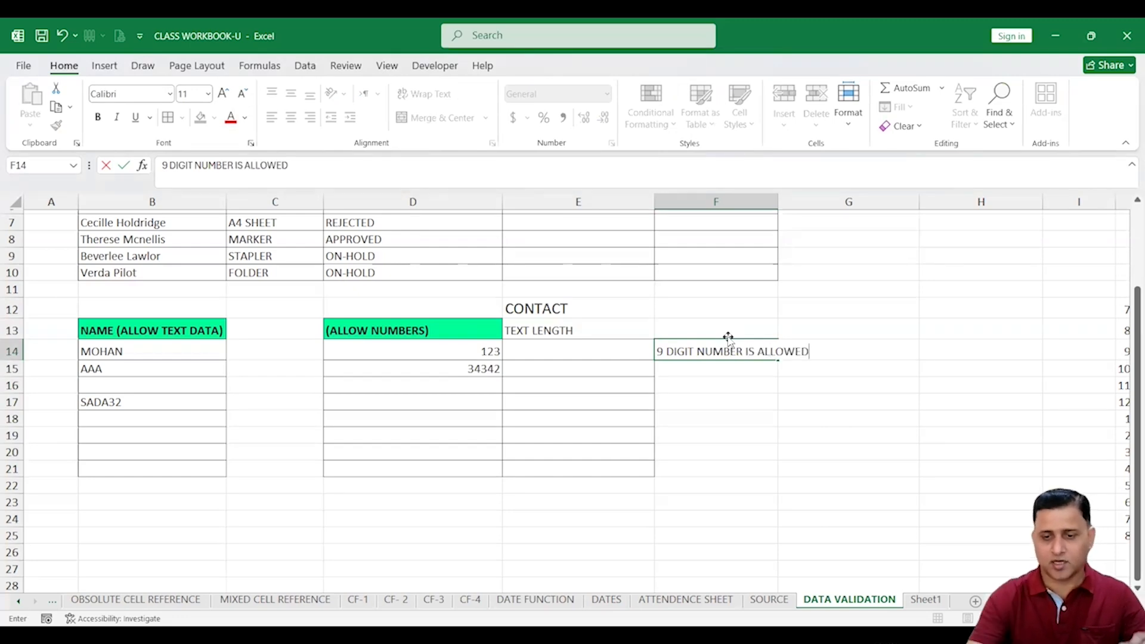
pyautogui.click(735, 402)
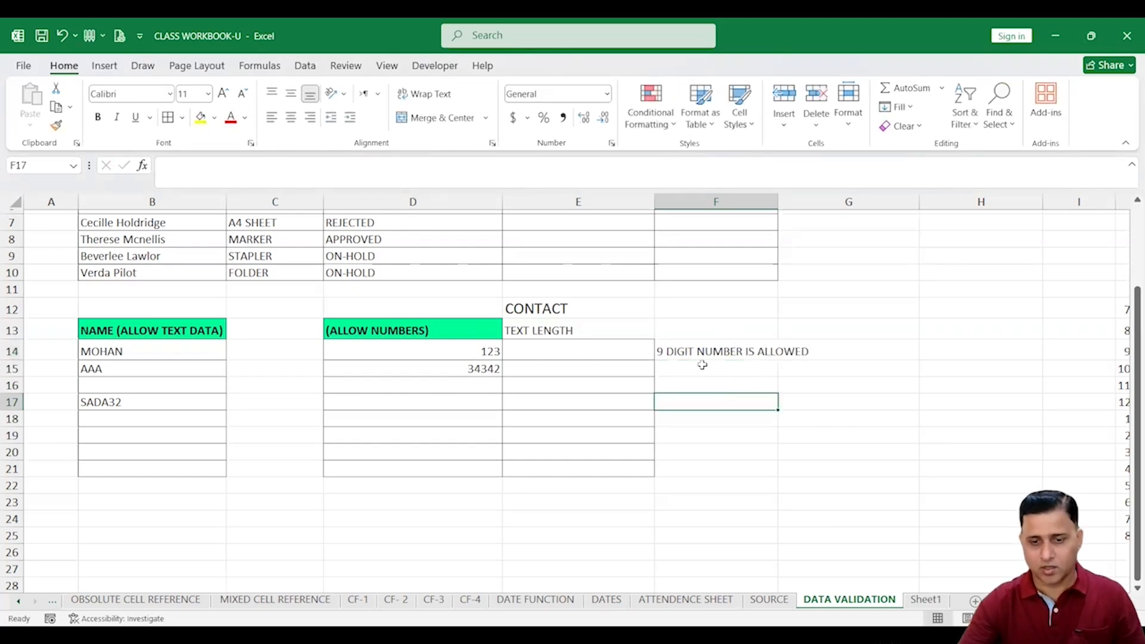
pyautogui.click(664, 349)
pyautogui.doubleClick(663, 349)
pyautogui.doubleClick(661, 351)
pyautogui.write('10')
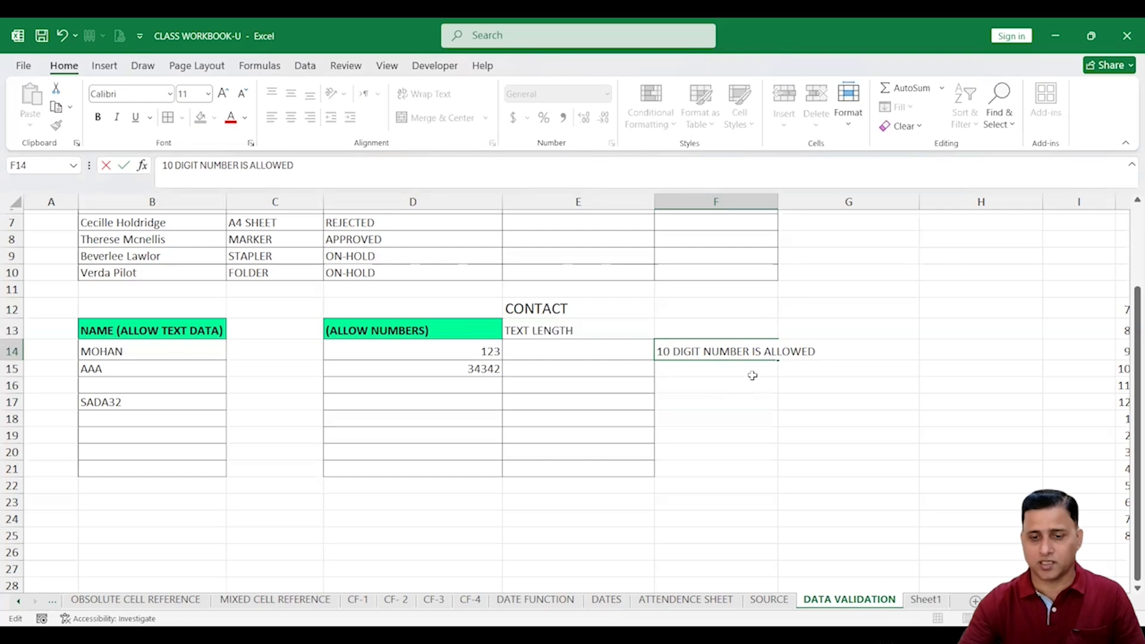
pyautogui.click(714, 370)
pyautogui.click(663, 352)
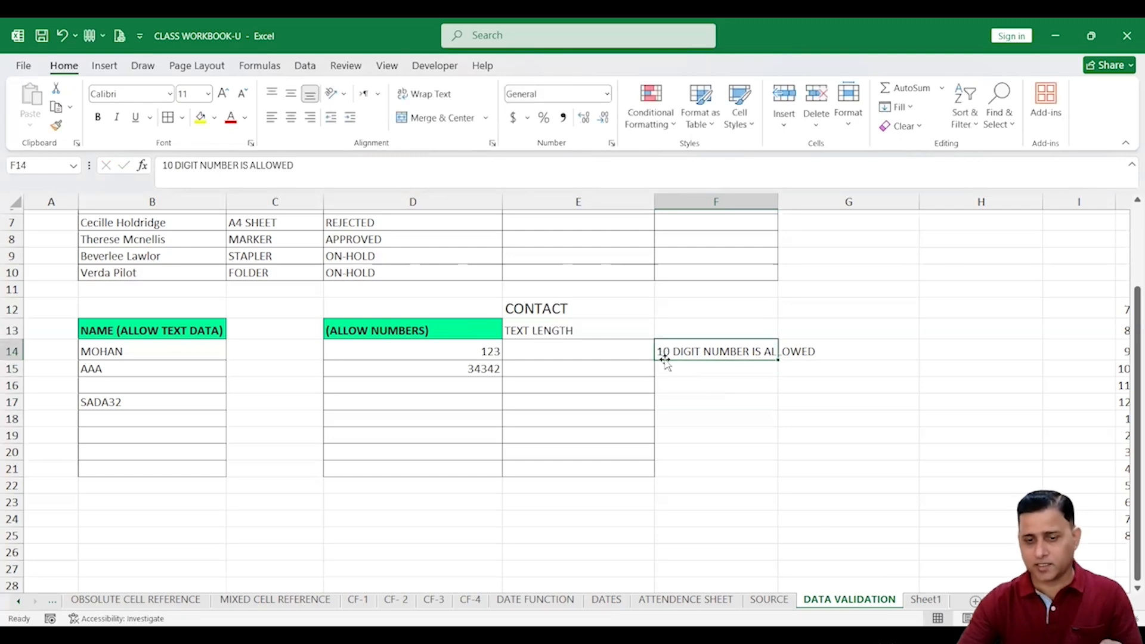
# Set Data Validation on E14:E21 to Text length equal to 10
pyautogui.moveTo(573, 350); pyautogui.dragTo(588, 460)
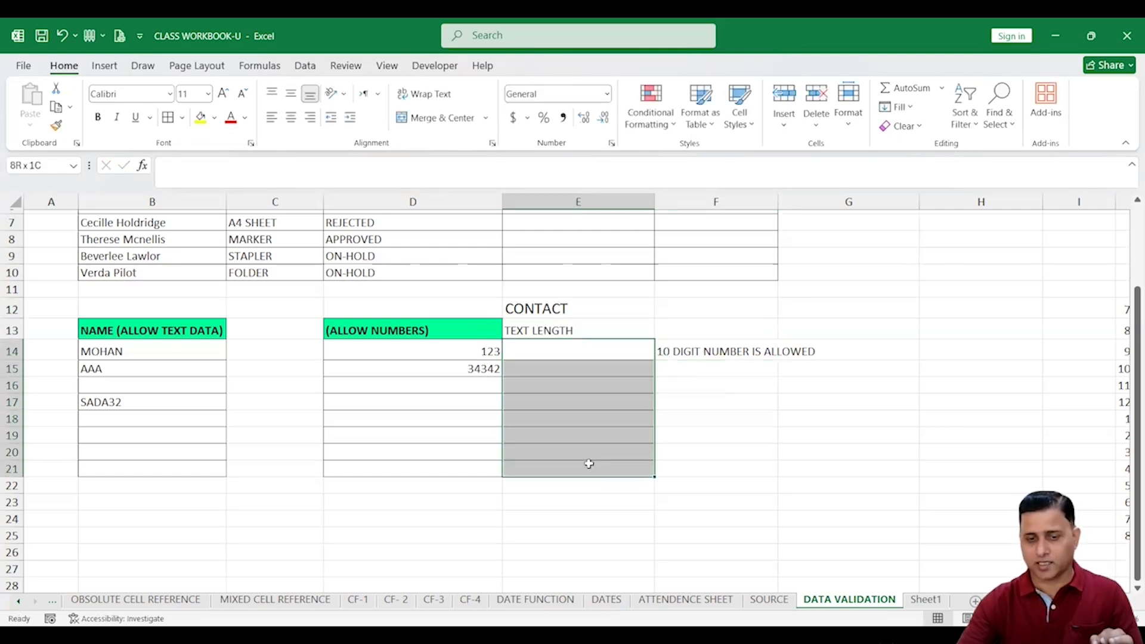
pyautogui.click(305, 66)
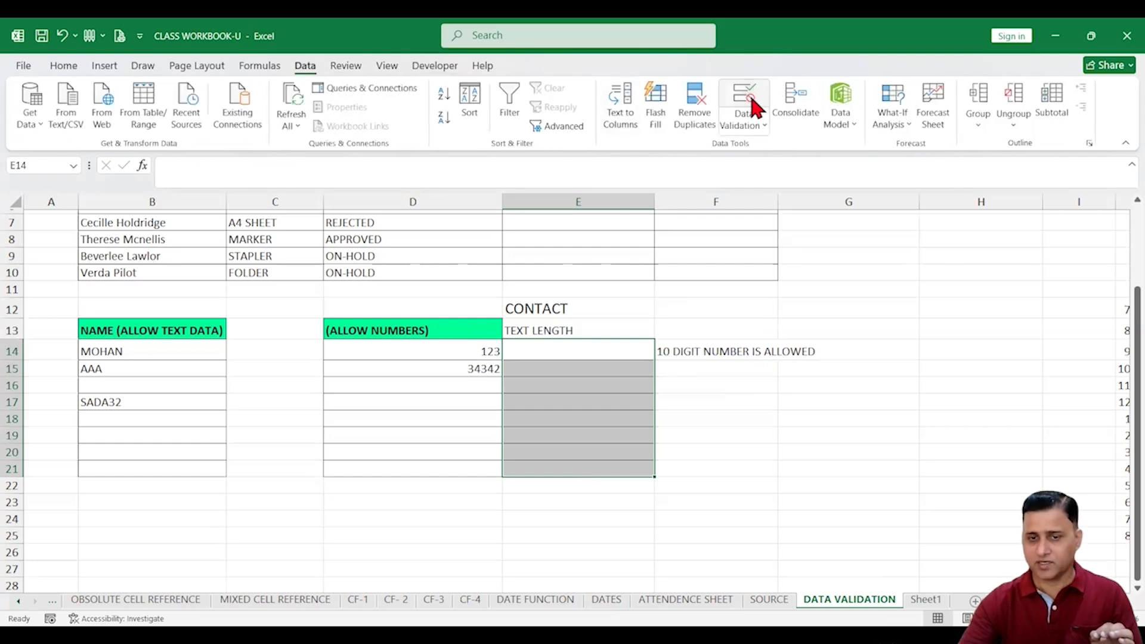
pyautogui.click(752, 100)
pyautogui.moveTo(728, 196); pyautogui.dragTo(816, 190)
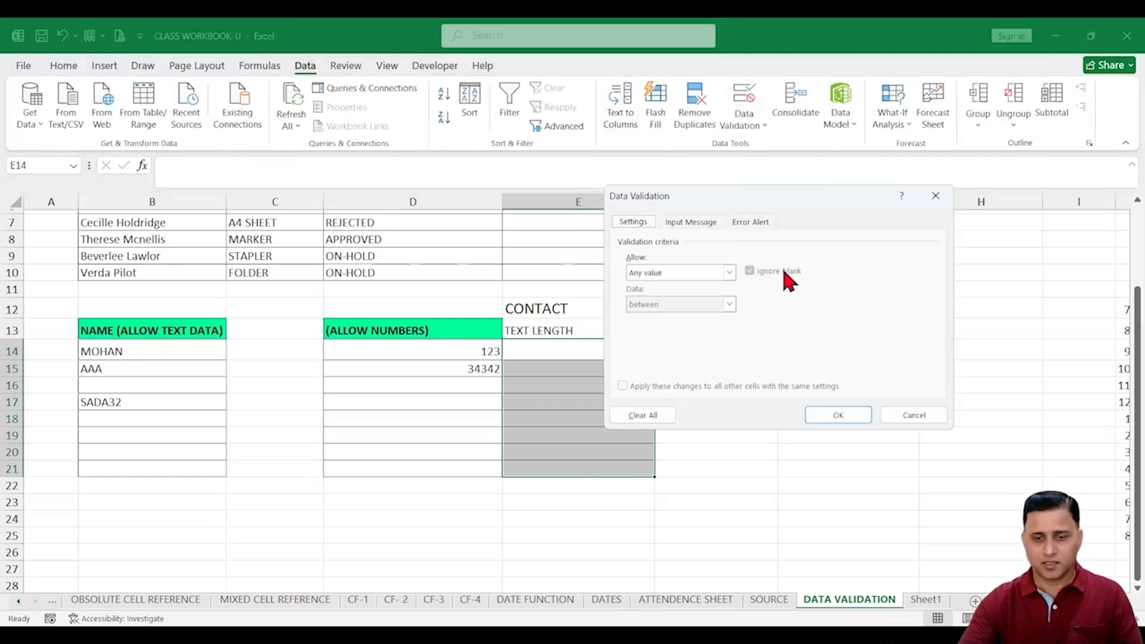
pyautogui.click(782, 270)
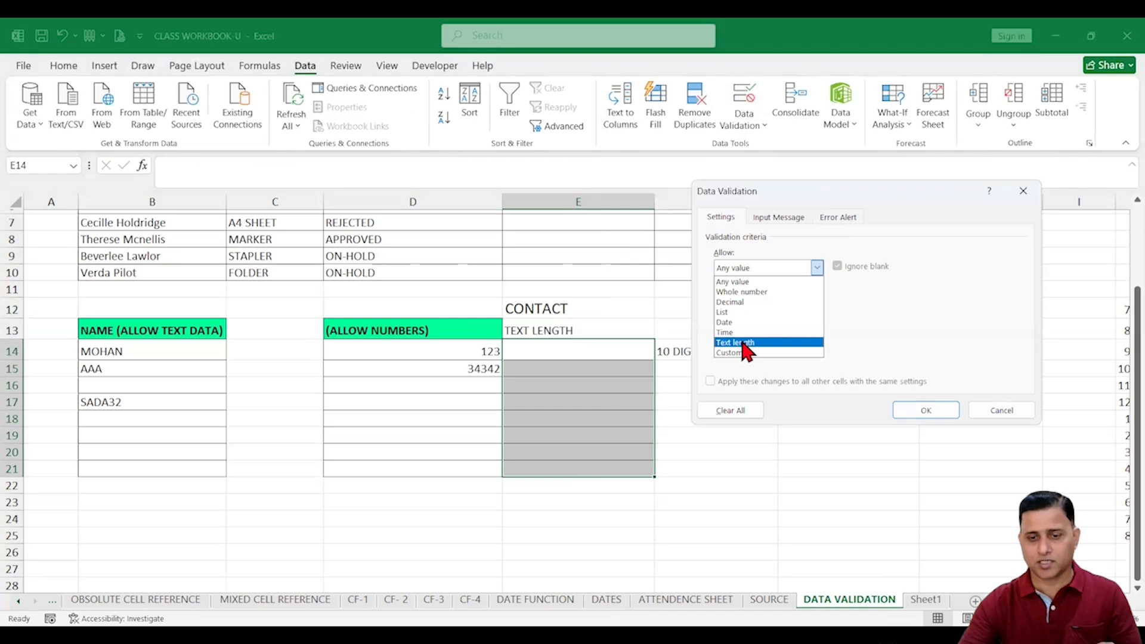
pyautogui.click(745, 344)
pyautogui.click(753, 268)
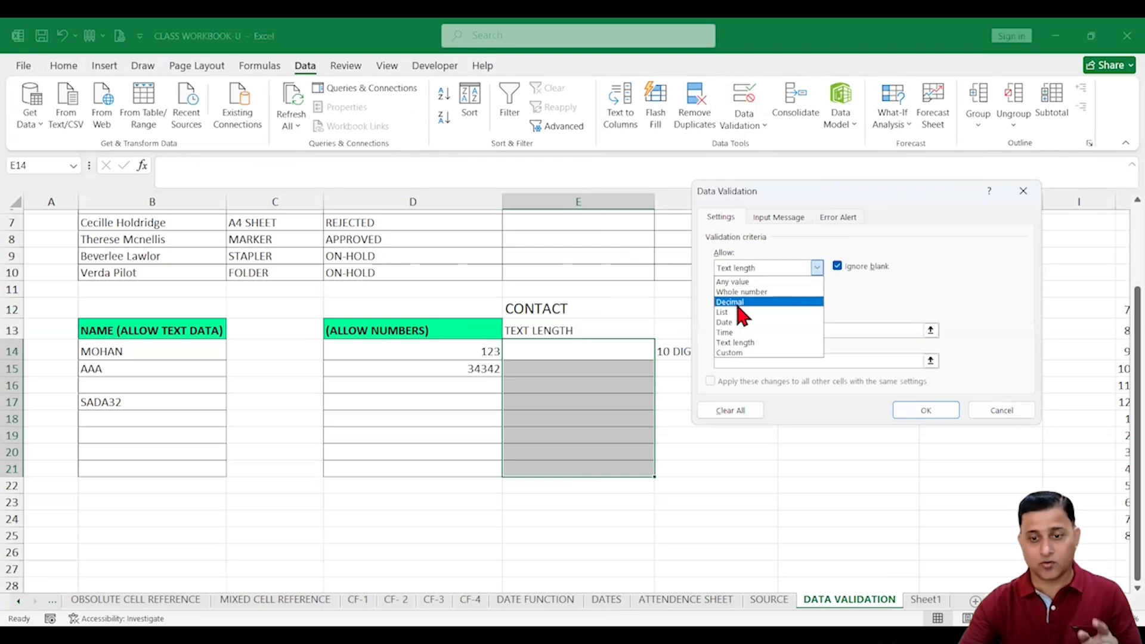
pyautogui.click(738, 343)
pyautogui.click(767, 300)
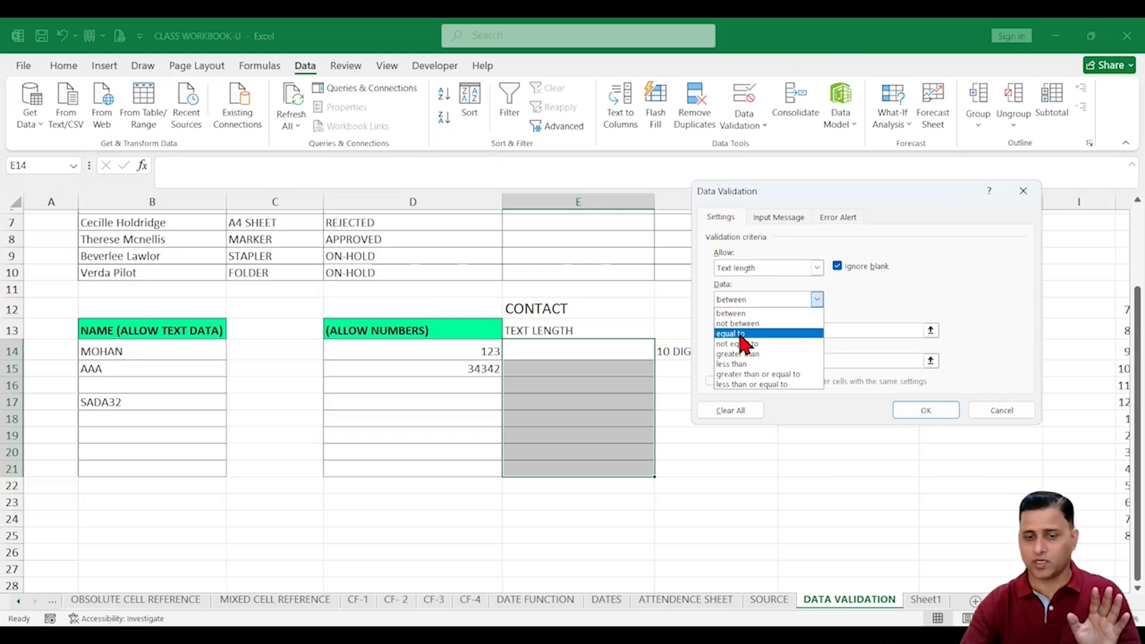
pyautogui.click(740, 335)
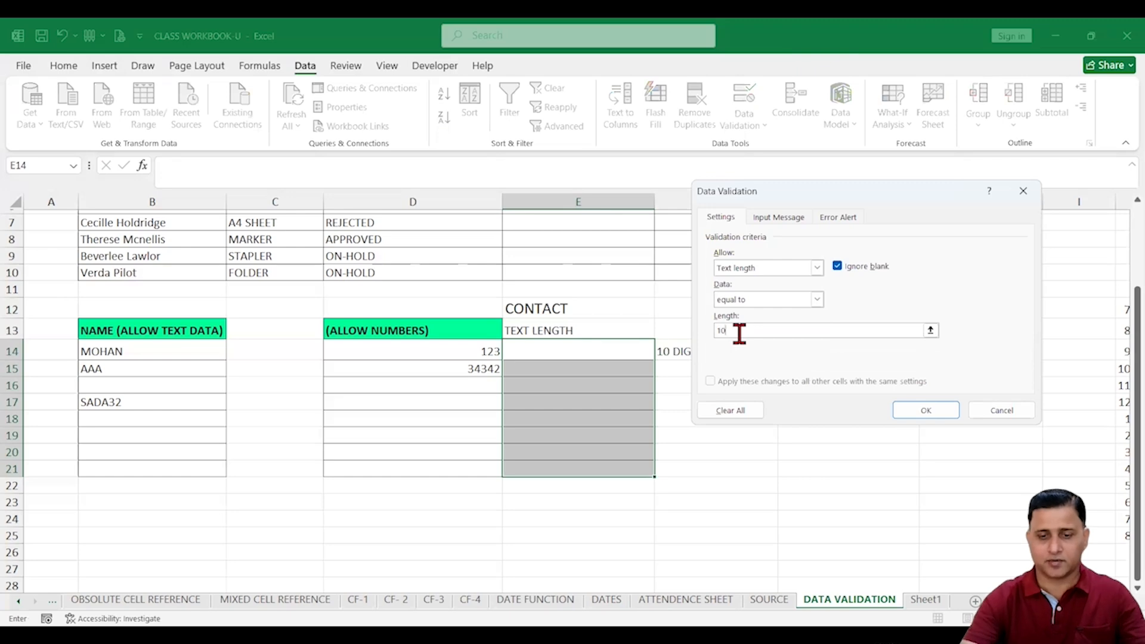
pyautogui.moveTo(900, 205); pyautogui.dragTo(1017, 212)
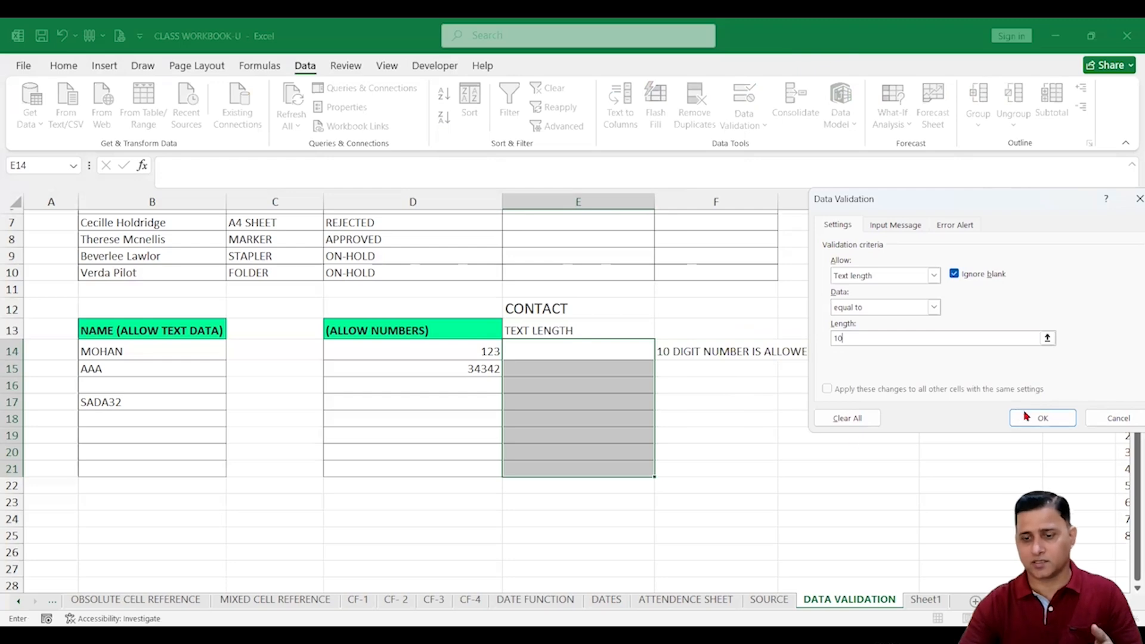
# Apply the length rule and enter two 10-digit contact numbers in E14 and E15
pyautogui.click(1044, 427)
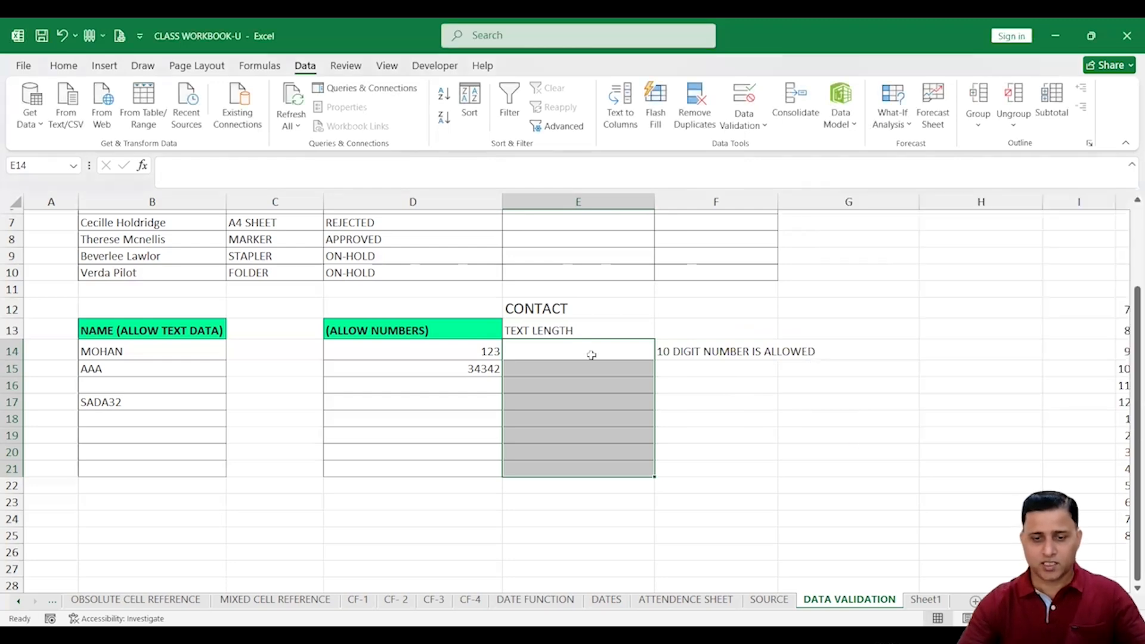
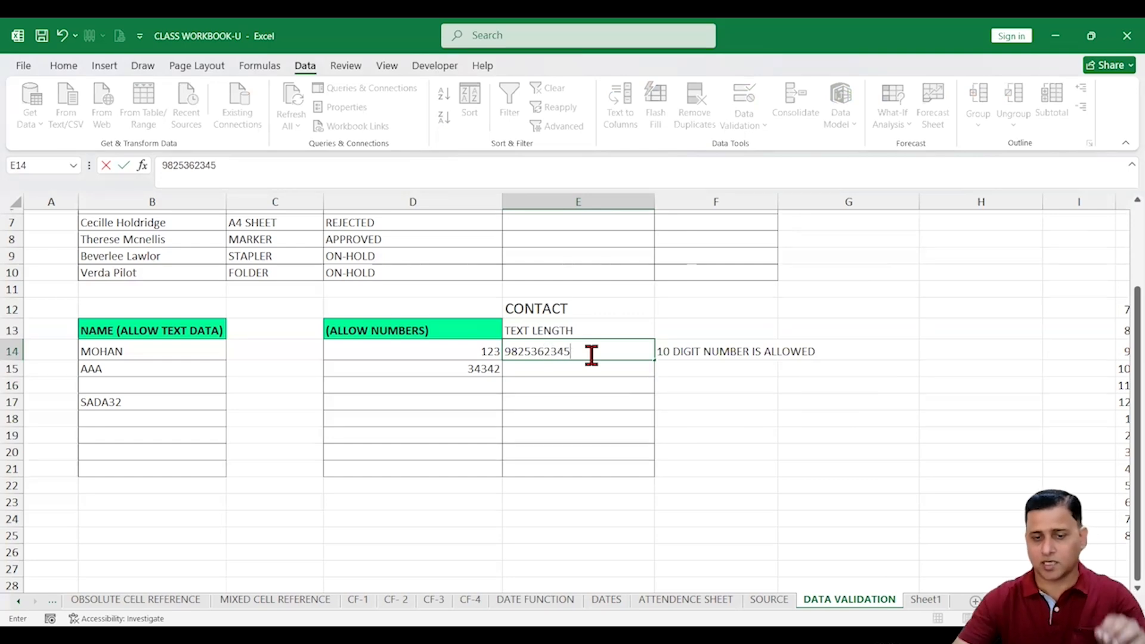
pyautogui.click(597, 383)
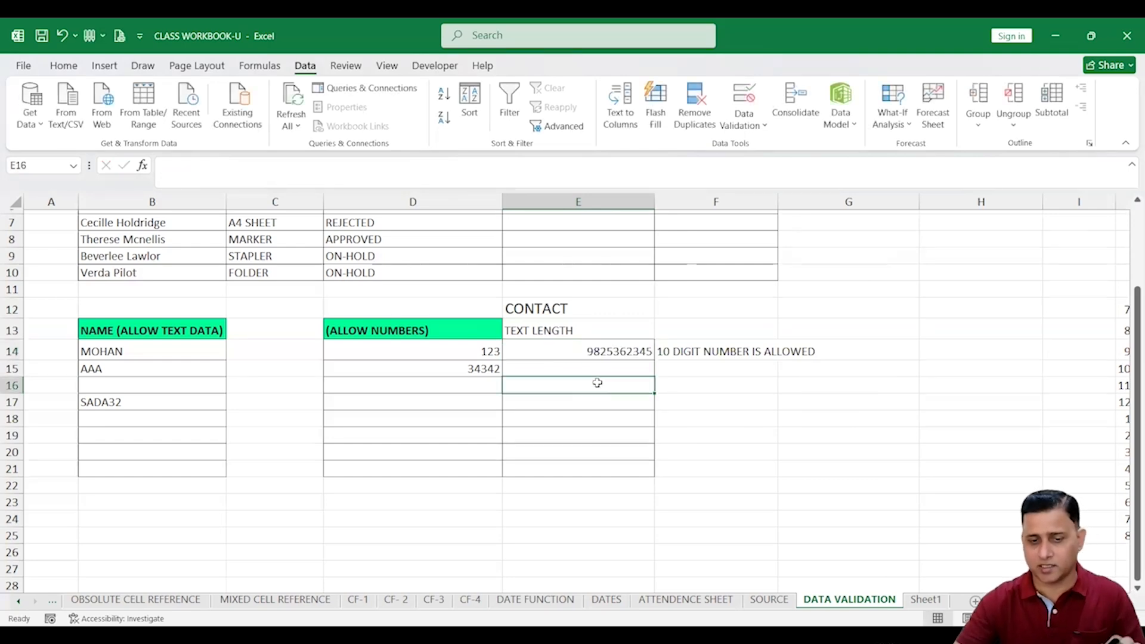
pyautogui.click(594, 368)
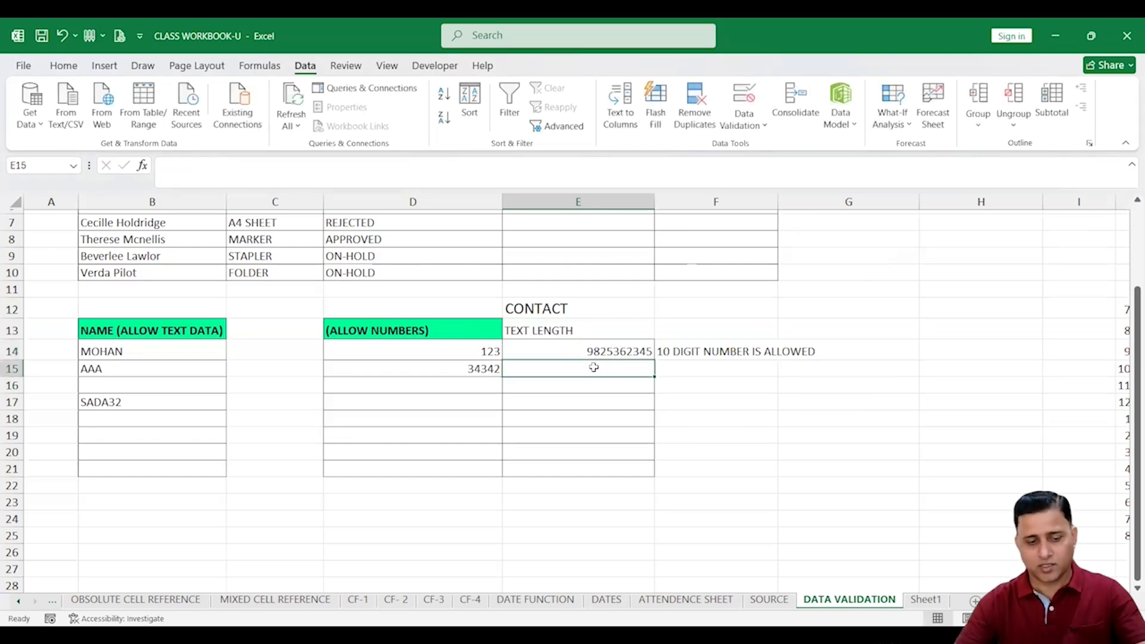
pyautogui.write('123456')
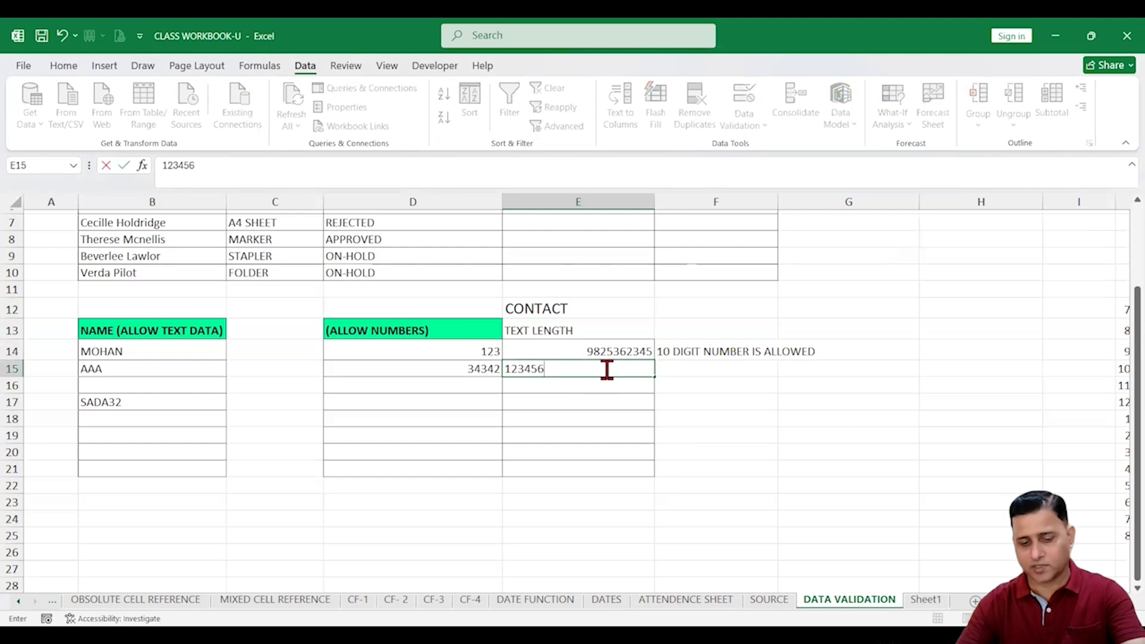
pyautogui.write('7891')
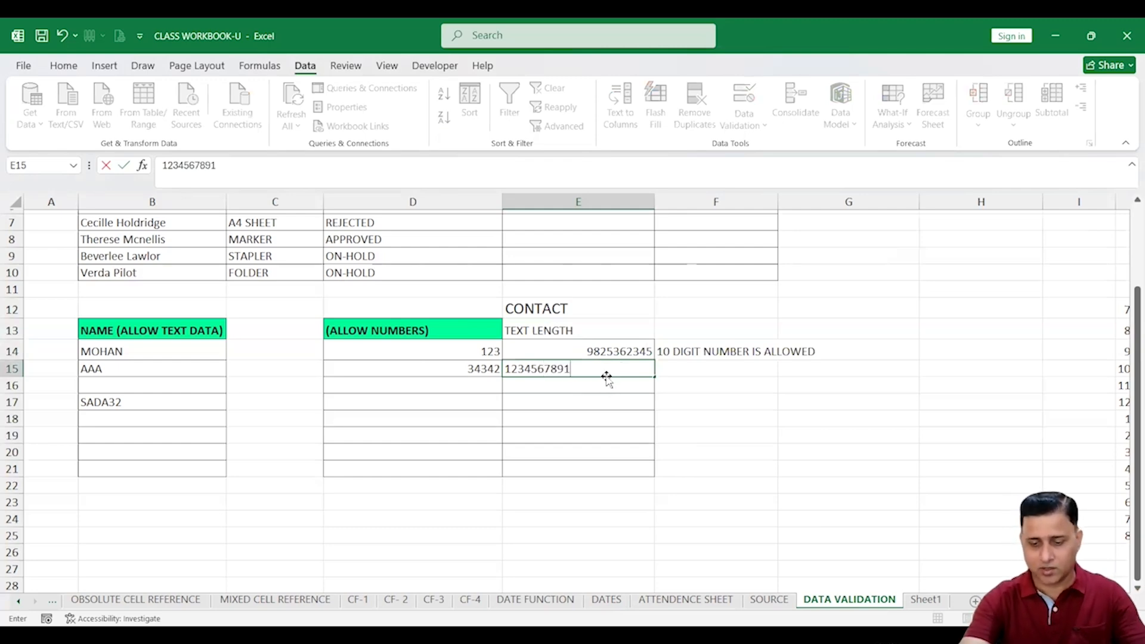
pyautogui.press('BackSpace')
pyautogui.write('0')
pyautogui.click(611, 399)
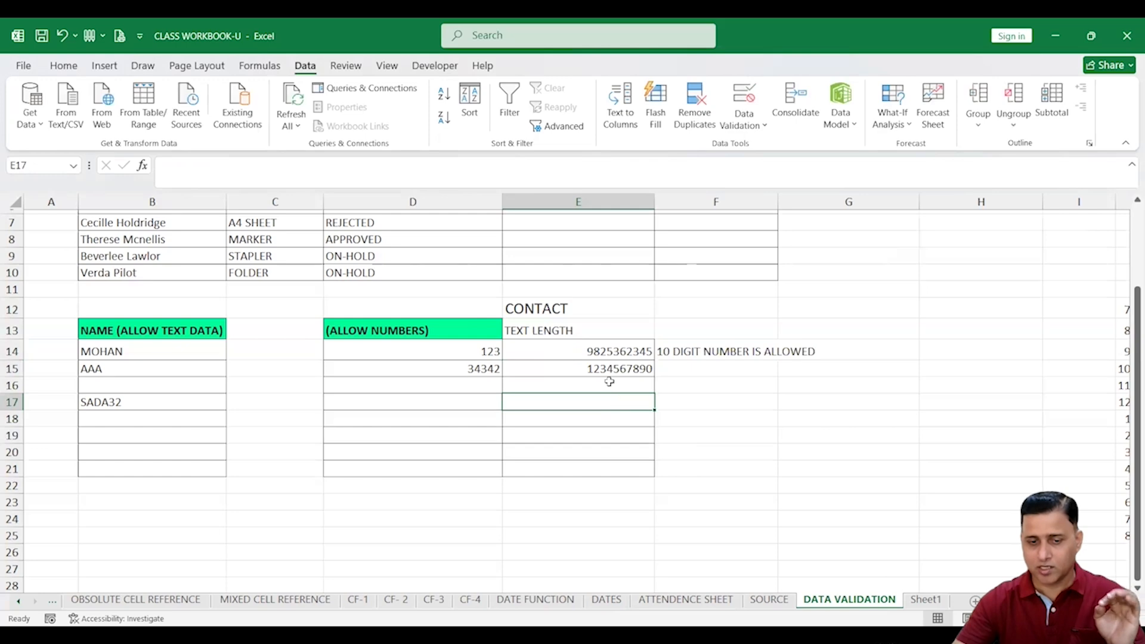
# Confirm a five-digit and a sixteen-digit number are both rejected in E16
pyautogui.click(609, 382)
pyautogui.write('23212')
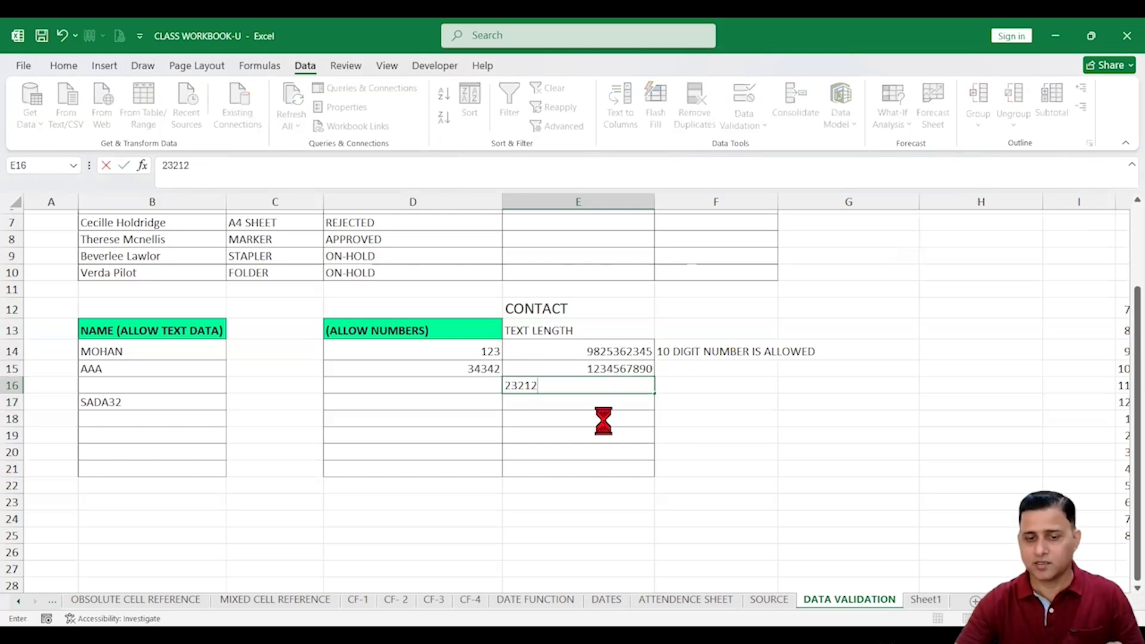
pyautogui.press('Return')
pyautogui.click(582, 367)
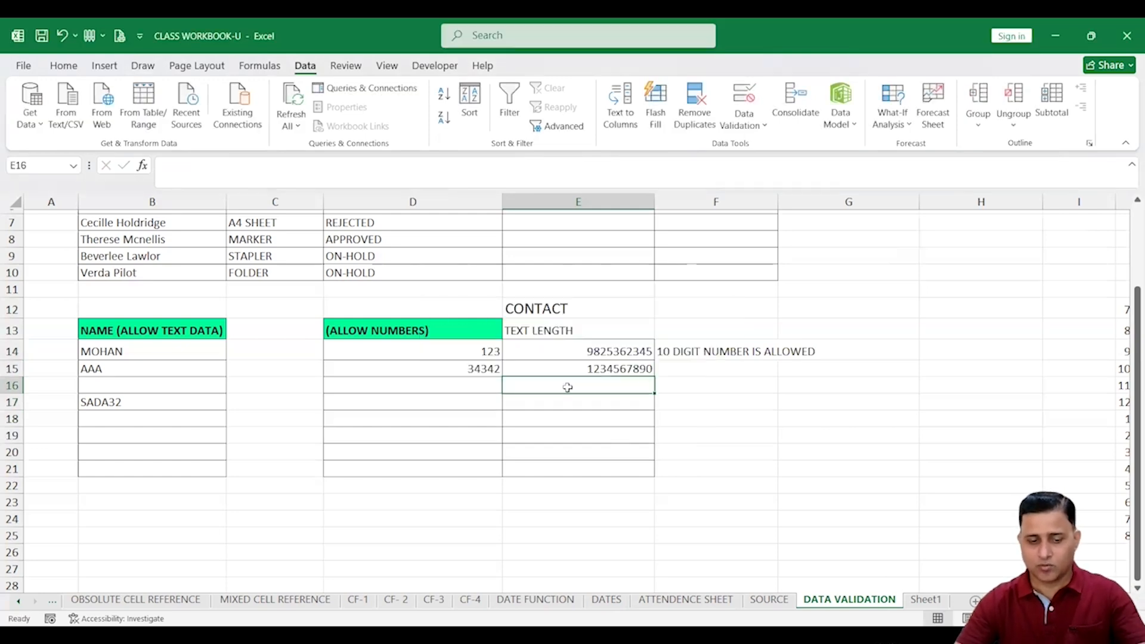
pyautogui.write('4242342352532532')
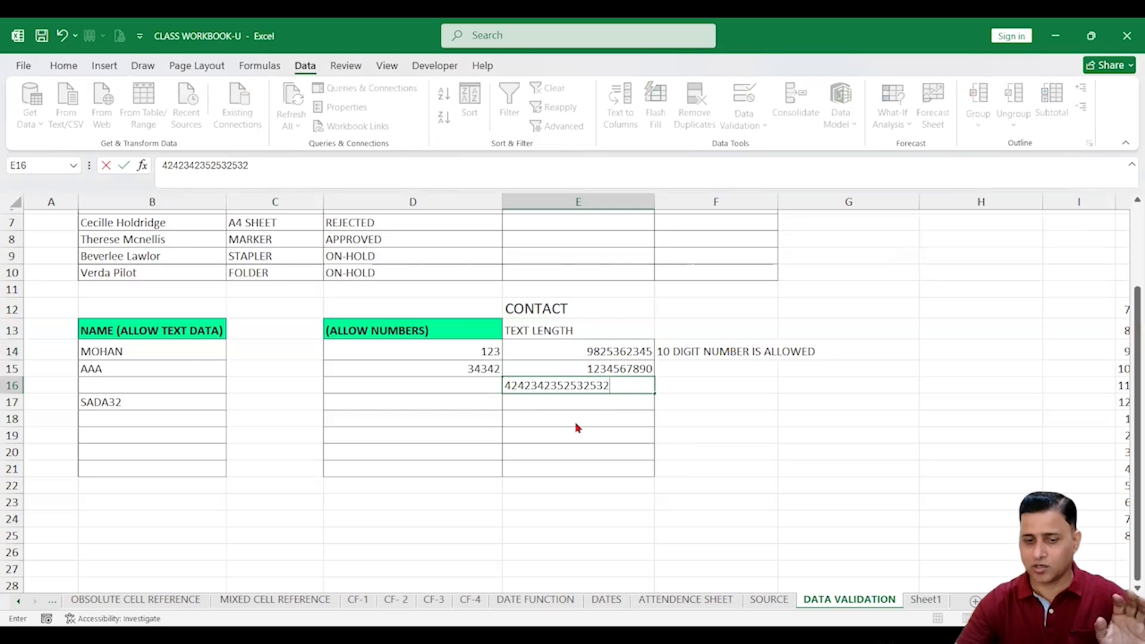
pyautogui.press('Return')
pyautogui.click(582, 372)
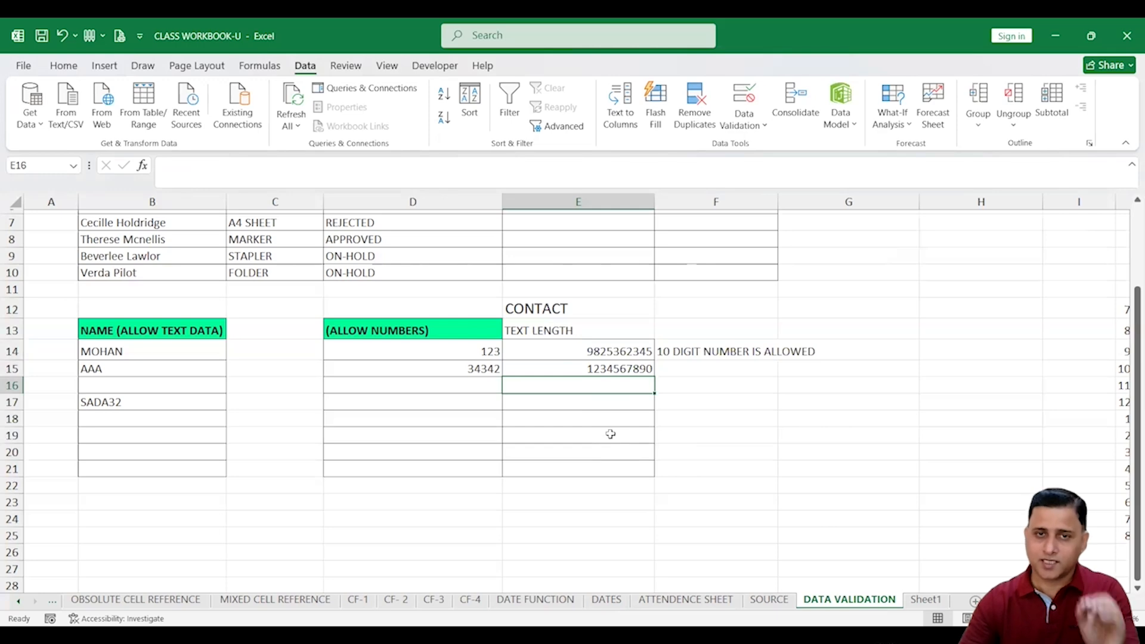
pyautogui.click(576, 422)
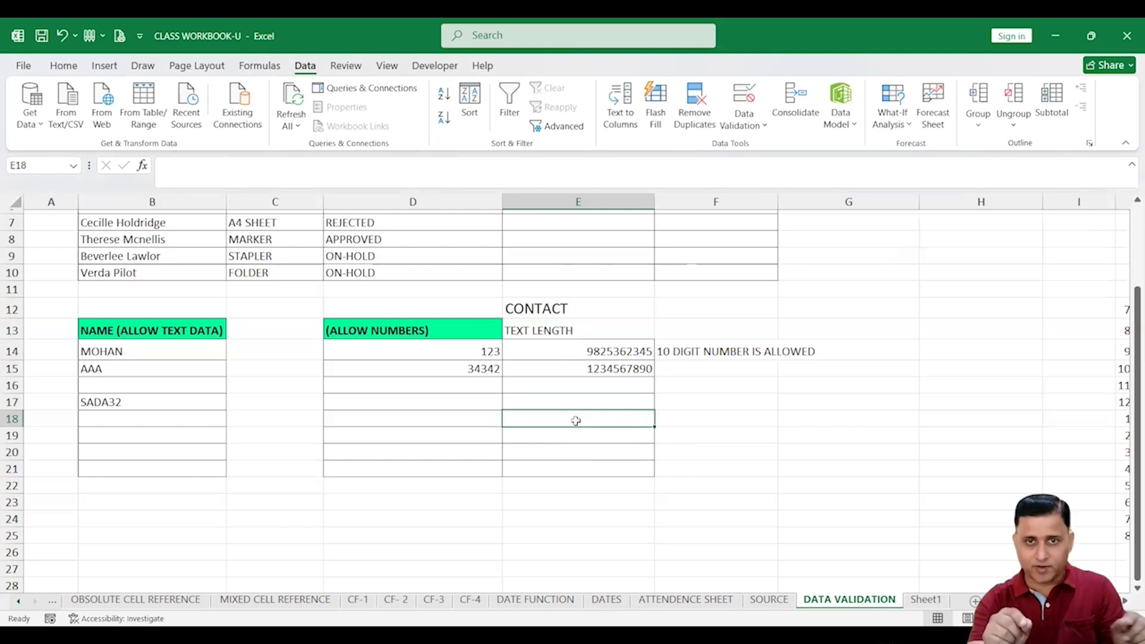
pyautogui.write('MMMMM')
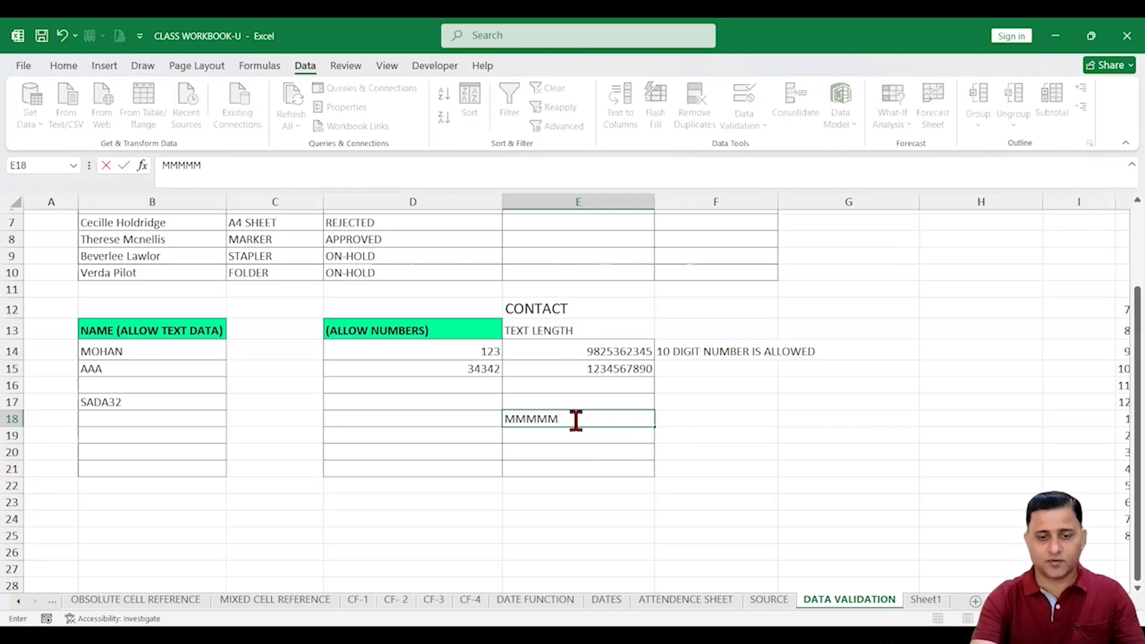
pyautogui.write('MMMM')
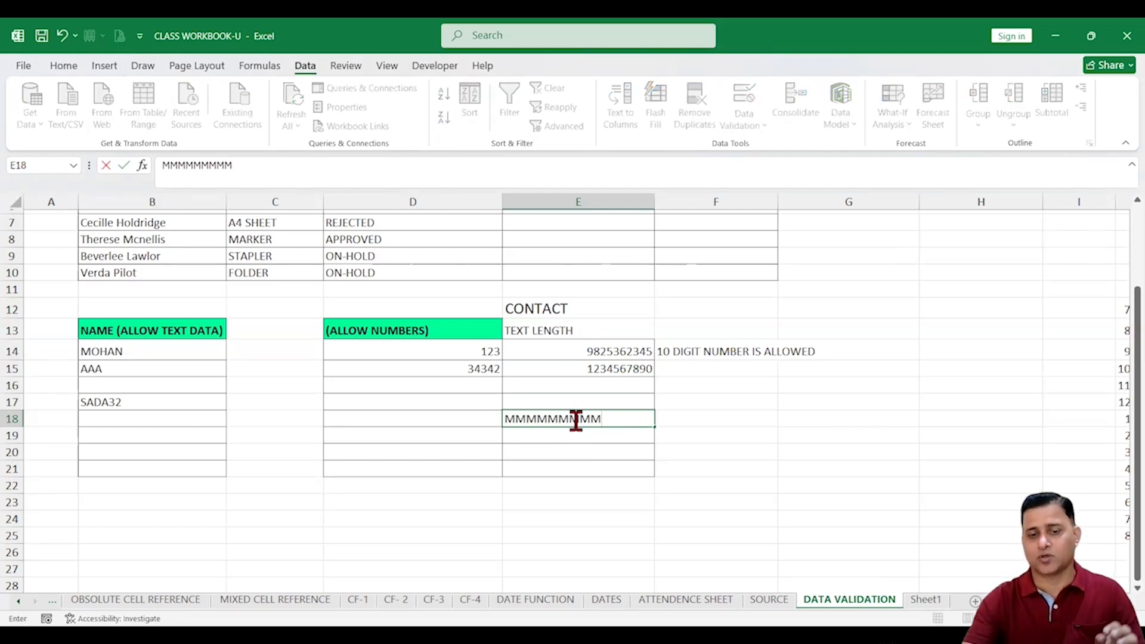
pyautogui.press('Return')
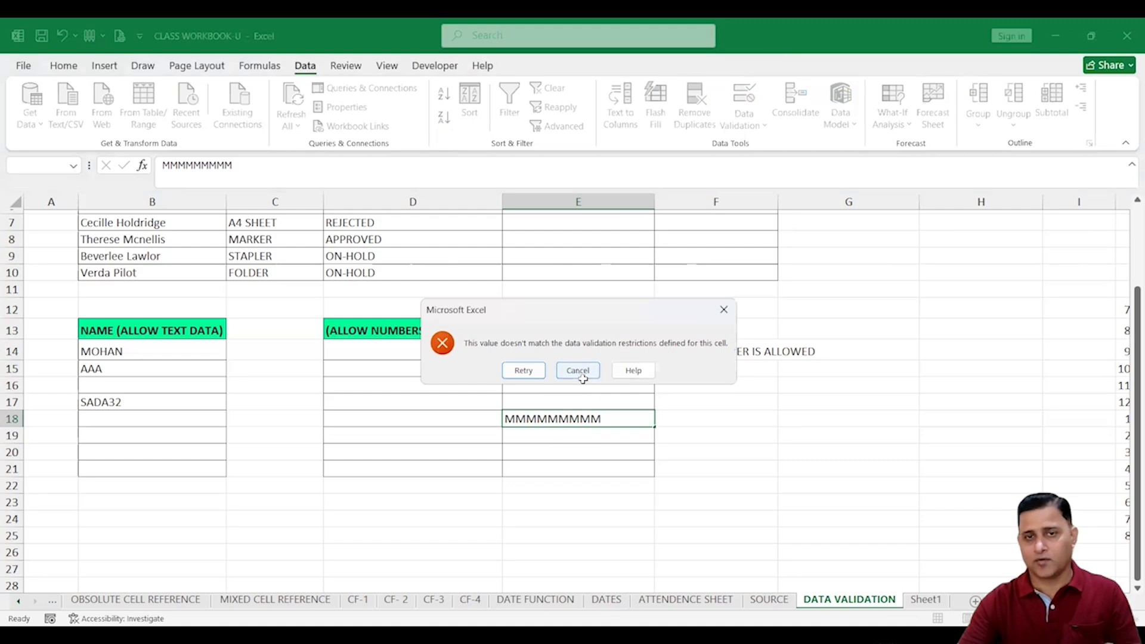
pyautogui.click(578, 370)
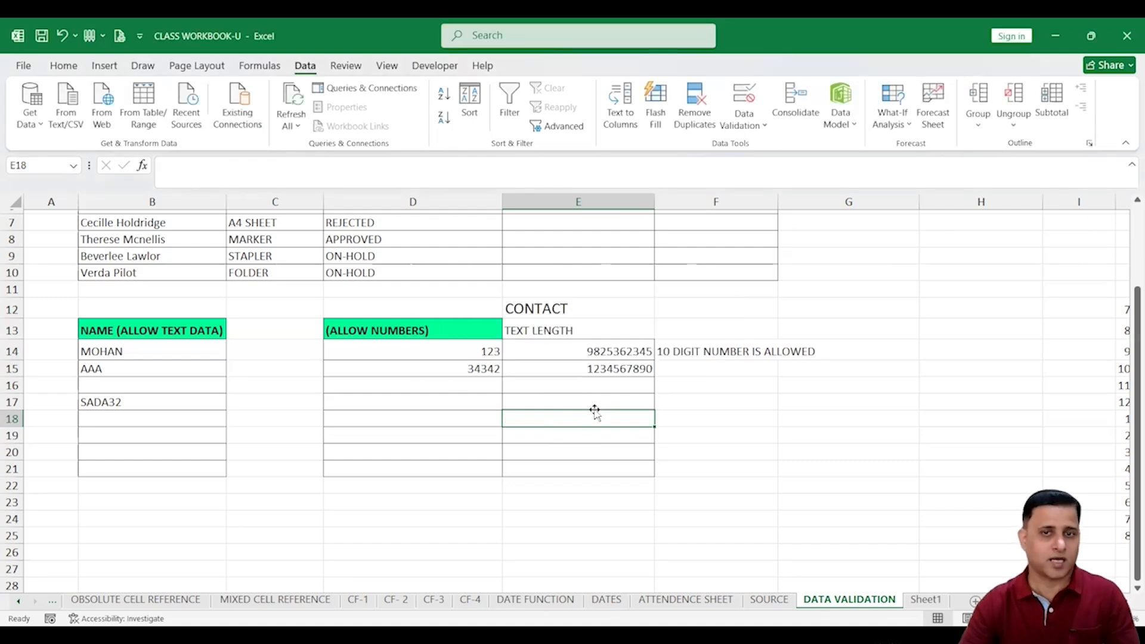
pyautogui.click(756, 419)
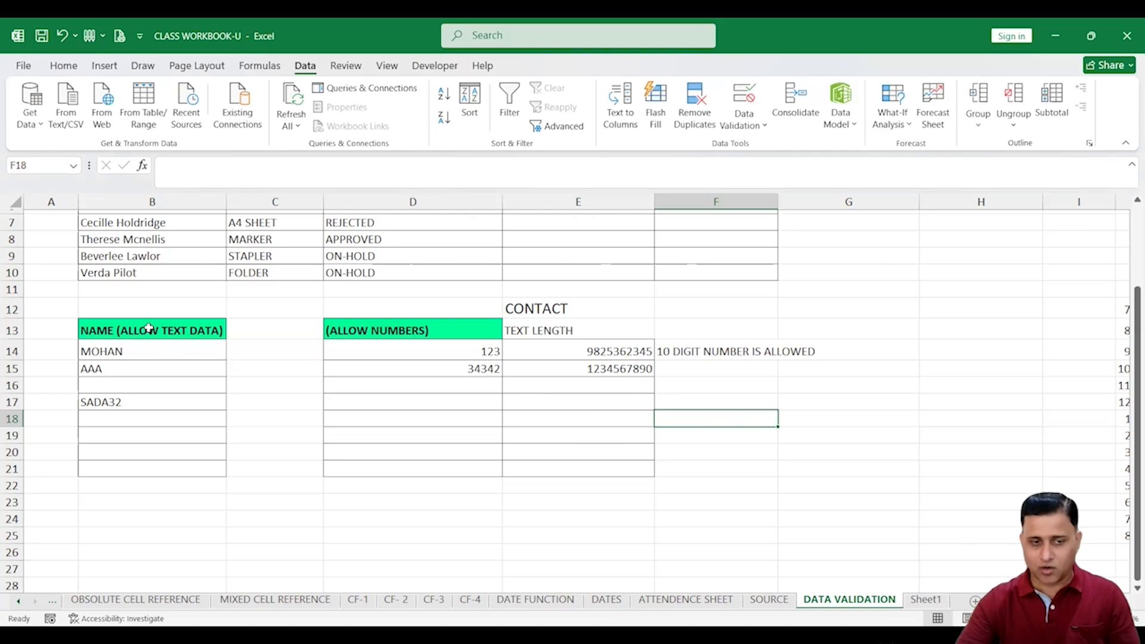
pyautogui.moveTo(149, 330); pyautogui.dragTo(154, 458)
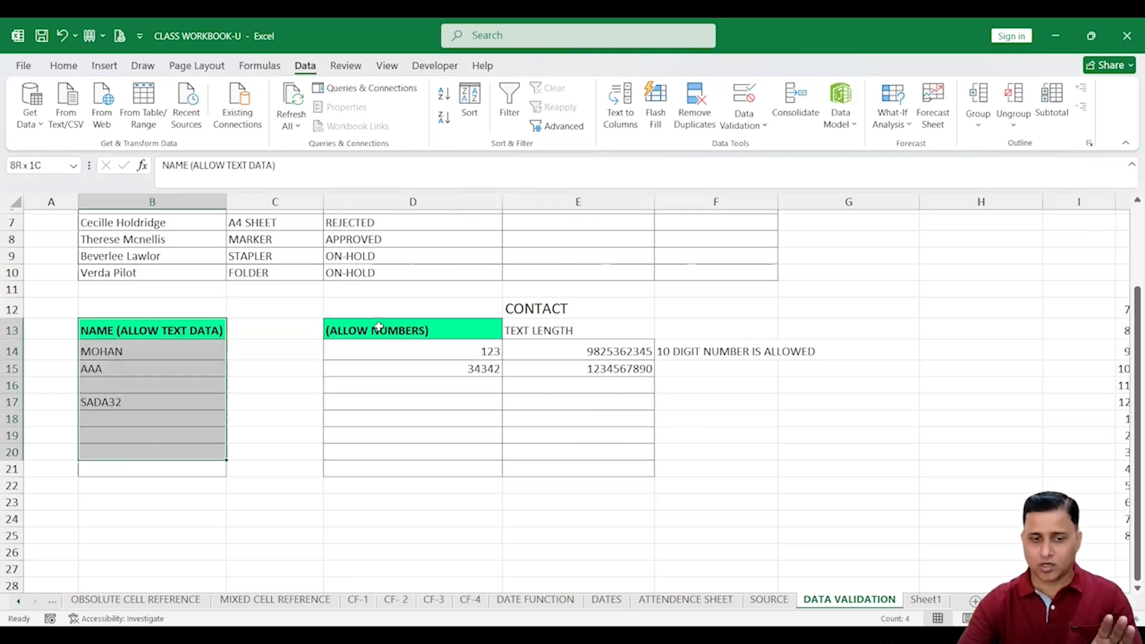
pyautogui.moveTo(379, 329); pyautogui.dragTo(384, 463)
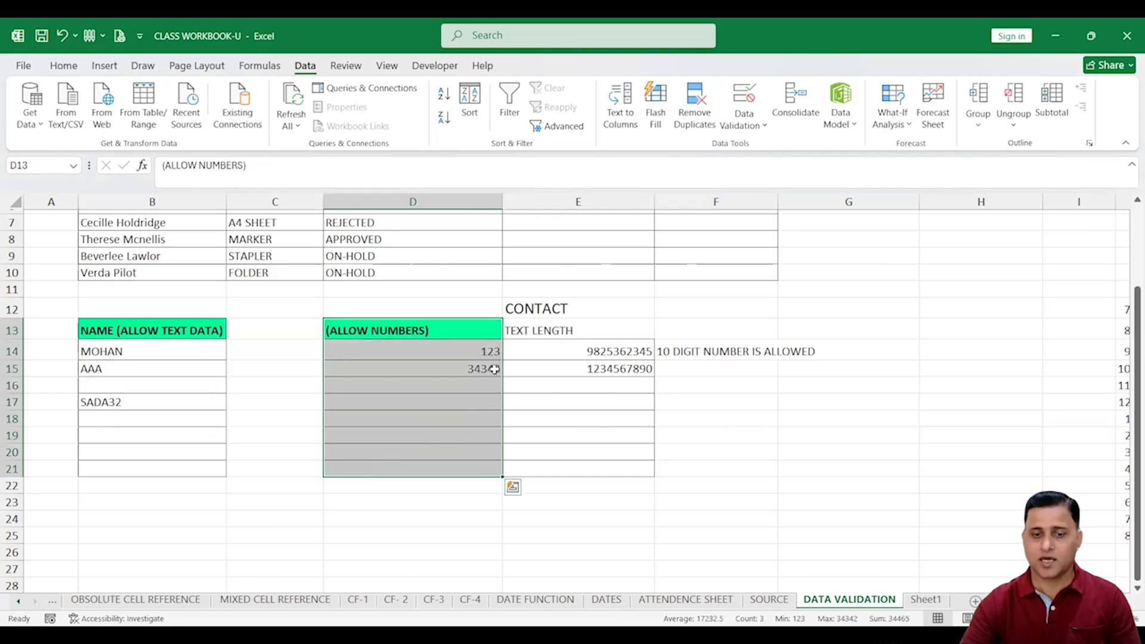
pyautogui.moveTo(591, 329); pyautogui.dragTo(591, 464)
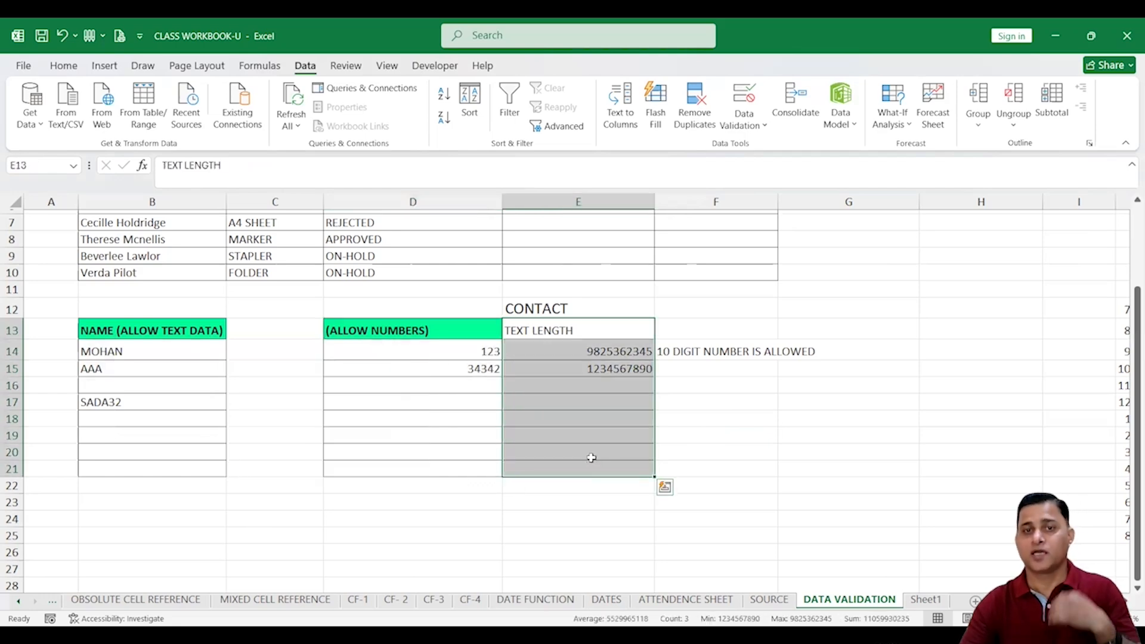